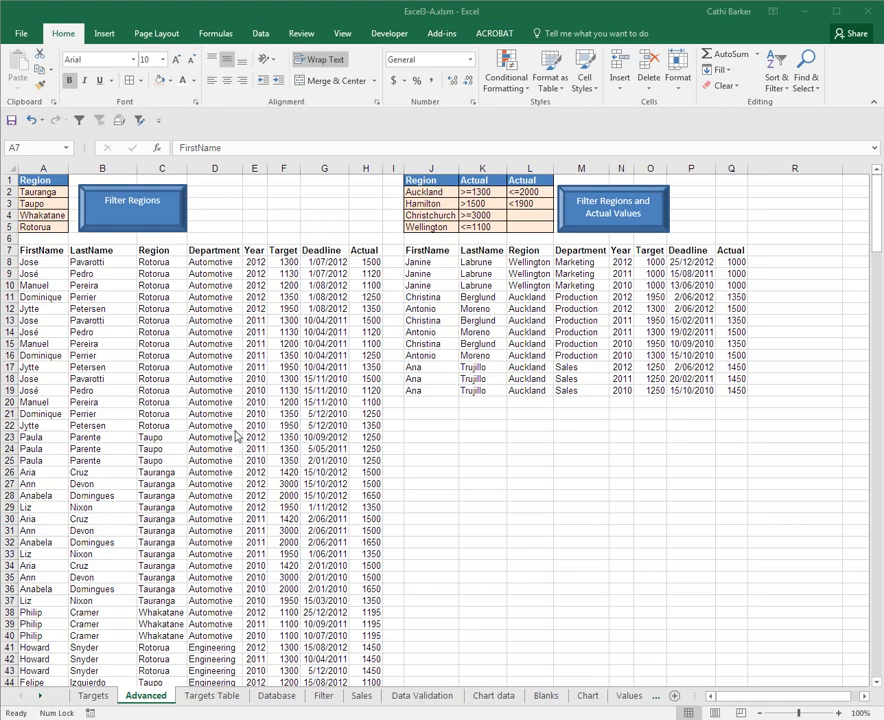
Enter the labels Sum, Average, Maximum, Minimum and Count in cells G1 to G5.
left_click(336, 182)
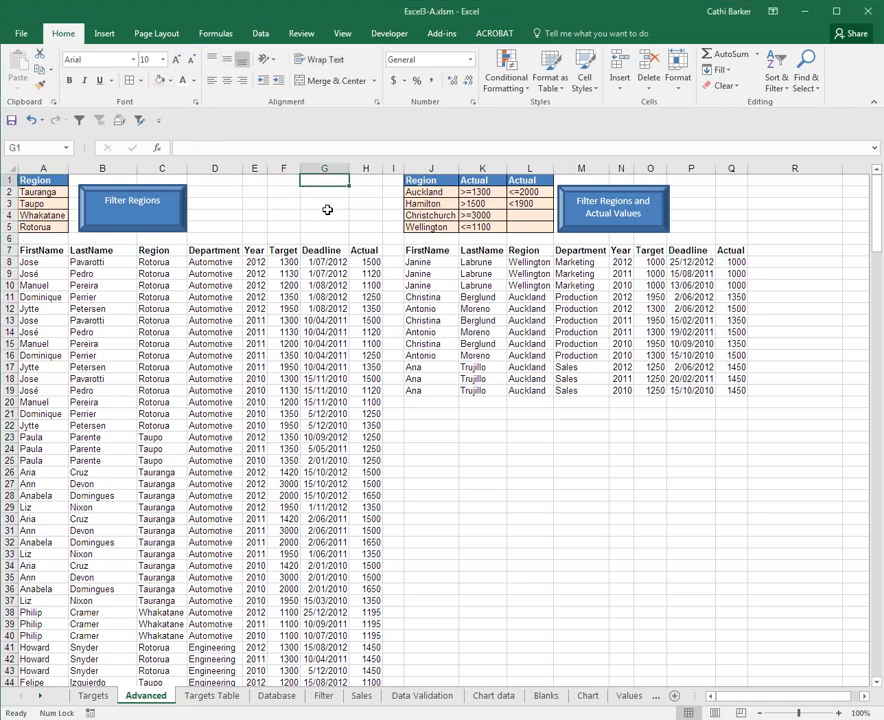
type("Sum")
key("Return")
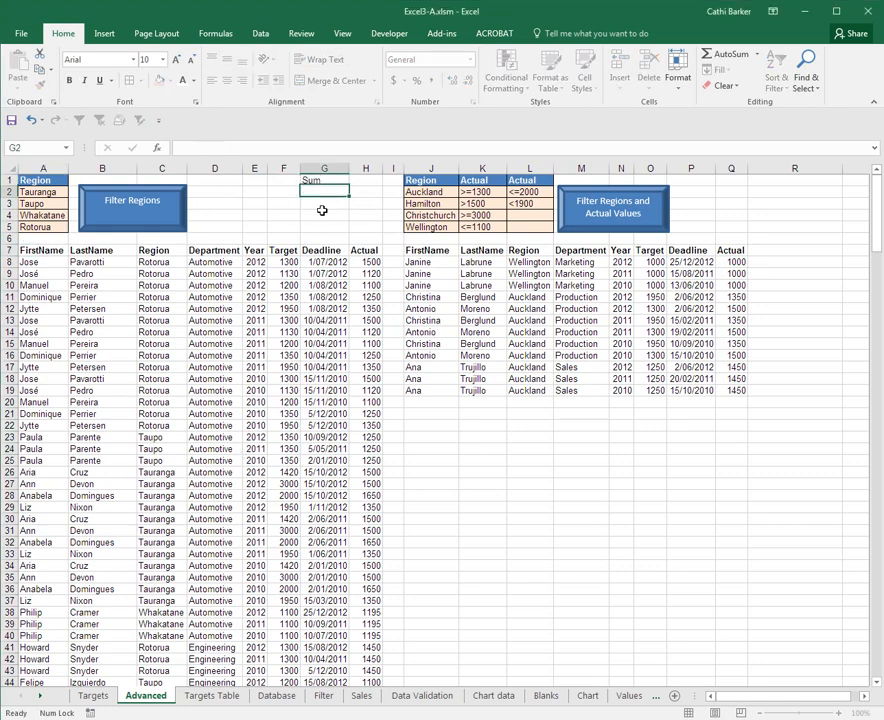
type("Average")
key("Return")
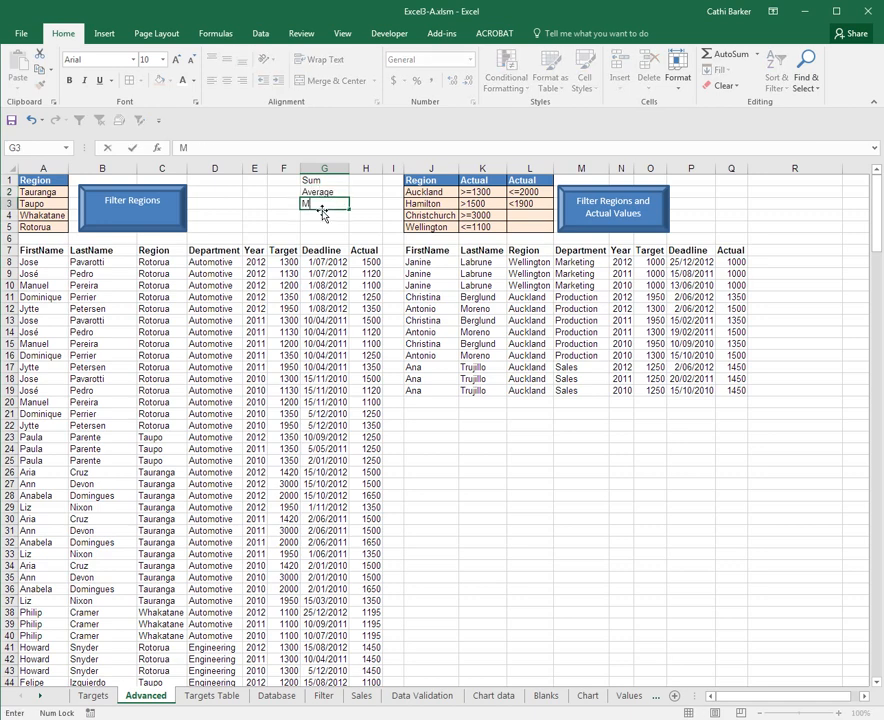
type("Maximum")
key("Return")
type("Minimum")
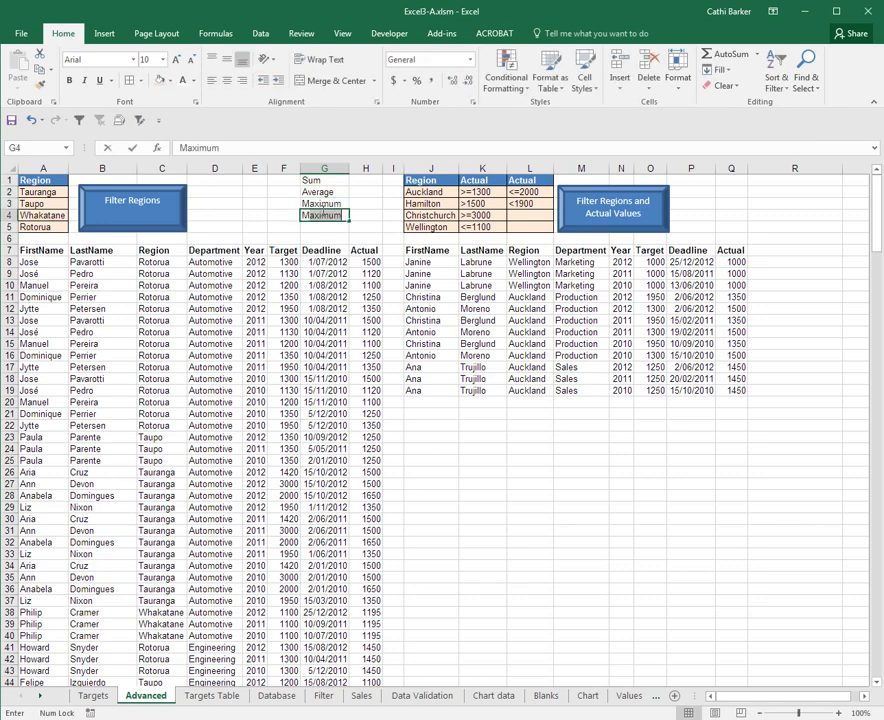
key("Return")
type("Count")
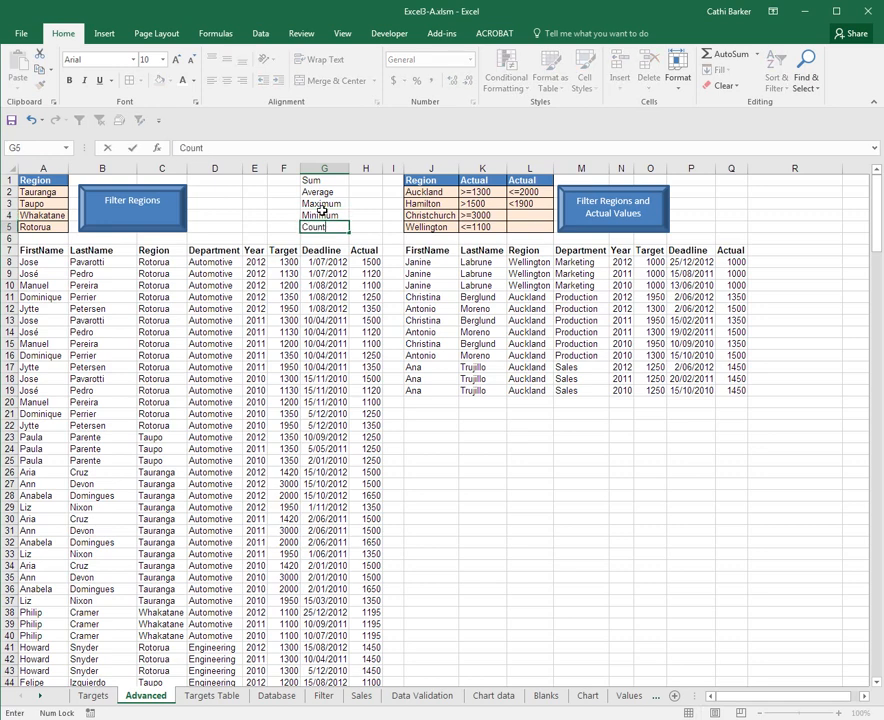
left_click(324, 215)
Right-align the labels in G1:G5 and make them bold.
left_click_drag(312, 180, 312, 227)
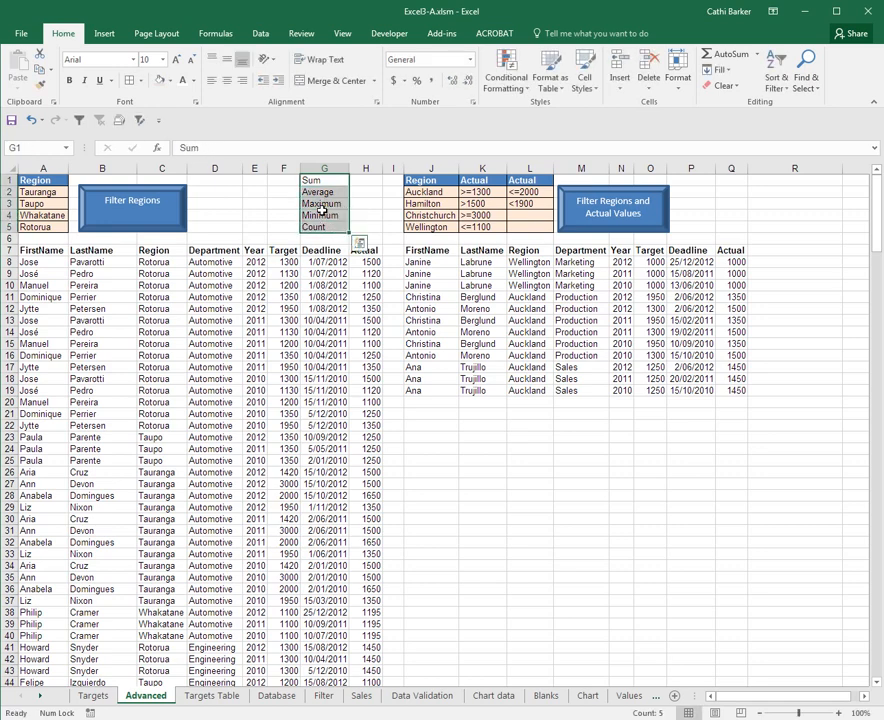
left_click(242, 80)
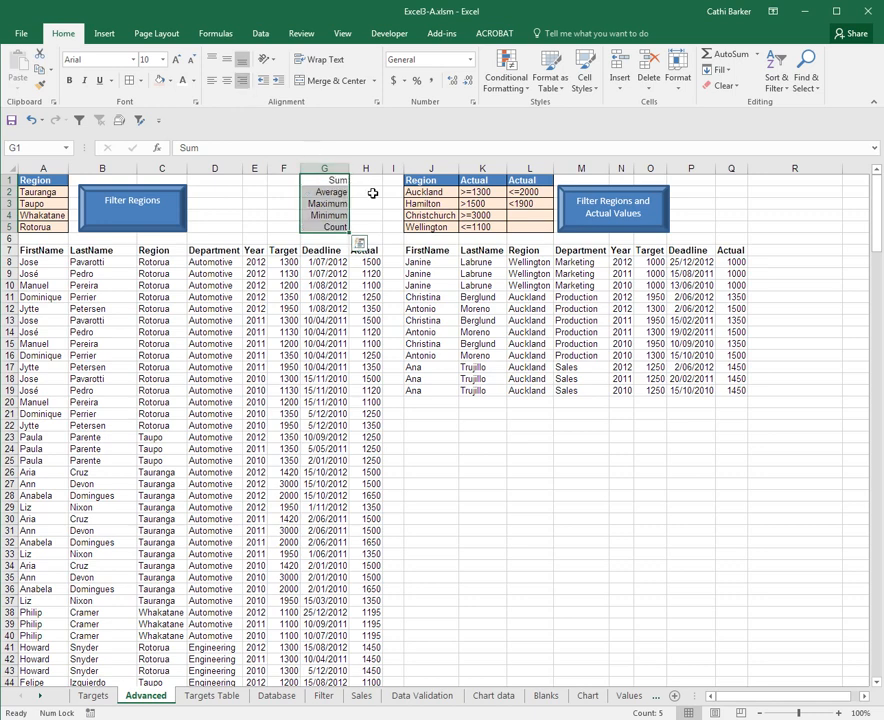
key("ctrl+b")
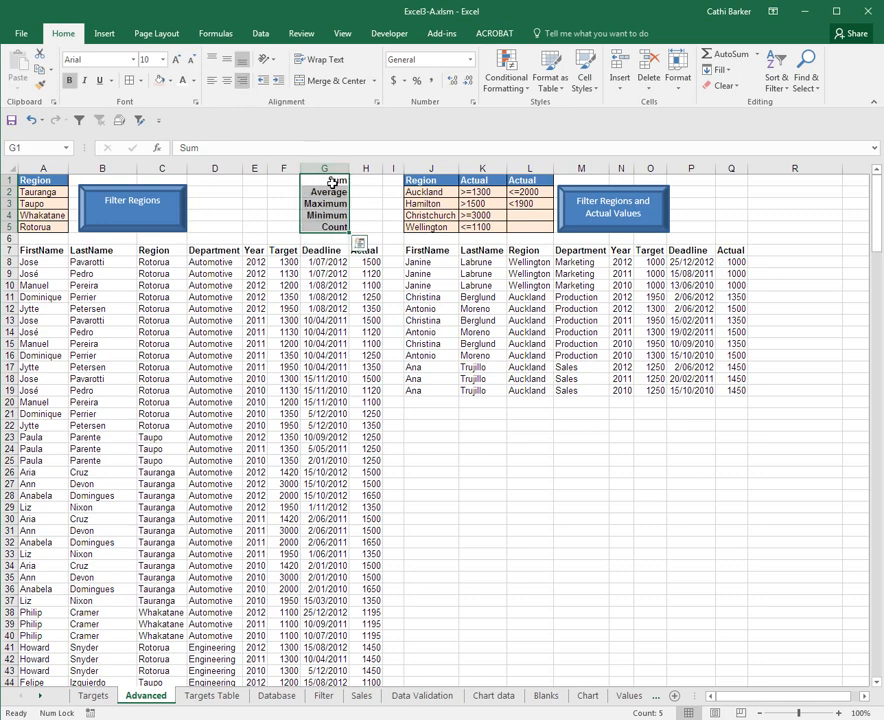
Start a DSUM formula in H1 with the named range TargetList as its database argument.
left_click(360, 181)
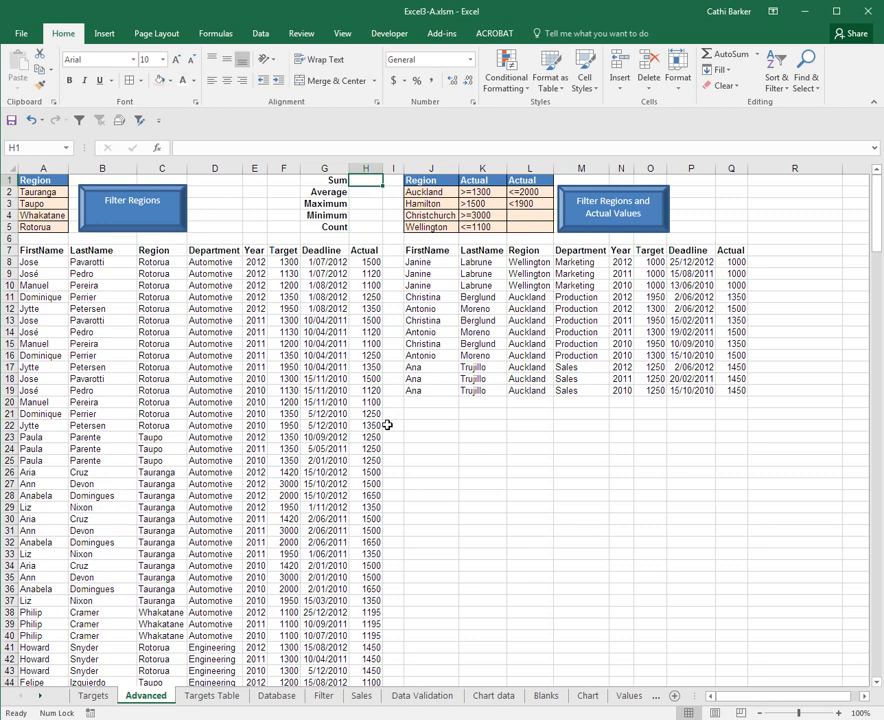
type("=ds")
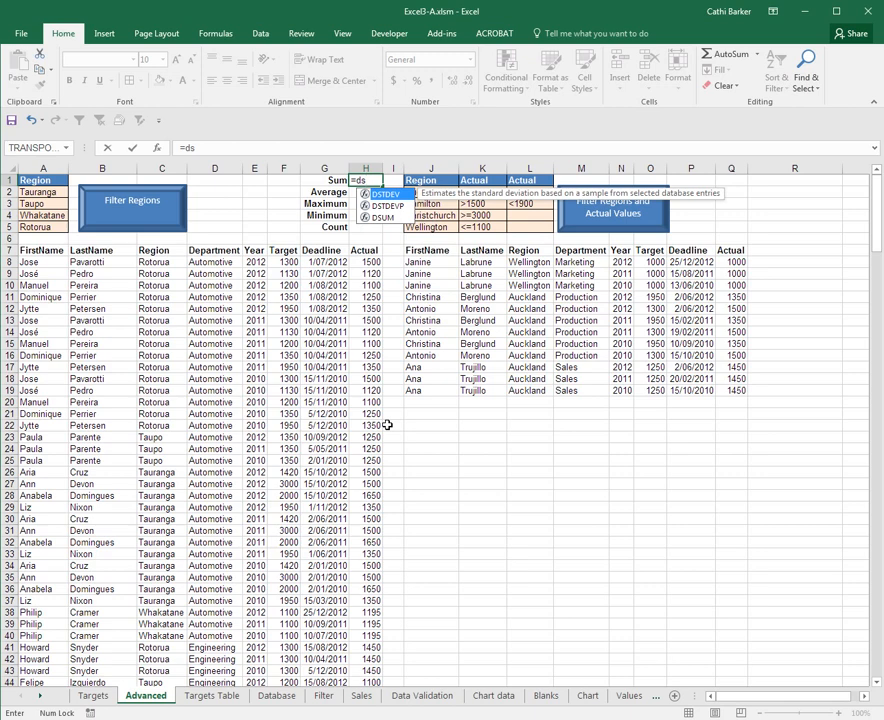
double_click(385, 218)
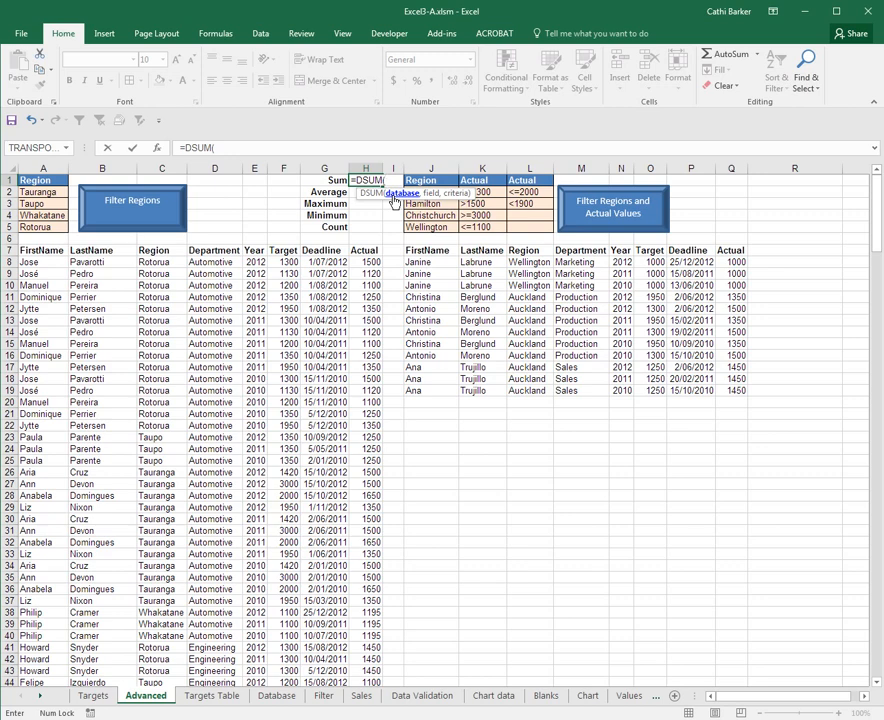
type("tar")
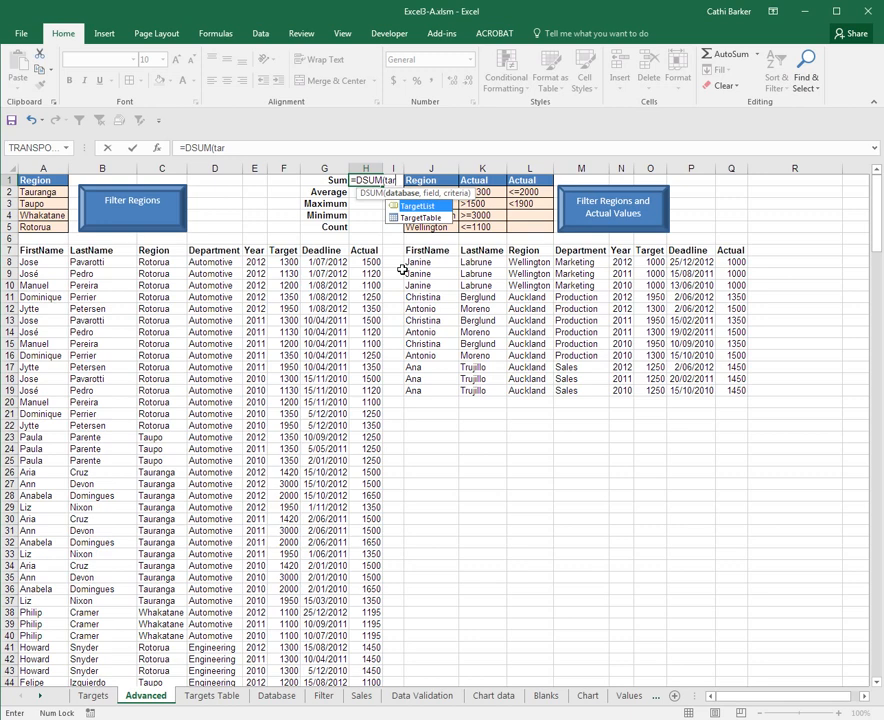
key("Tab")
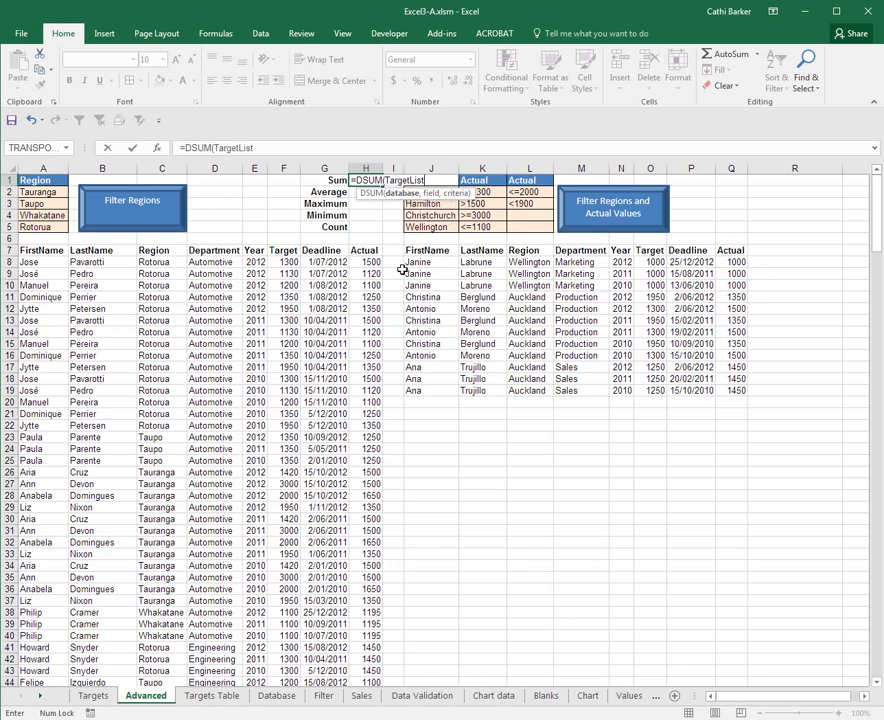
Add the named range Actual as the field argument of the DSUM formula.
type(",")
type("a")
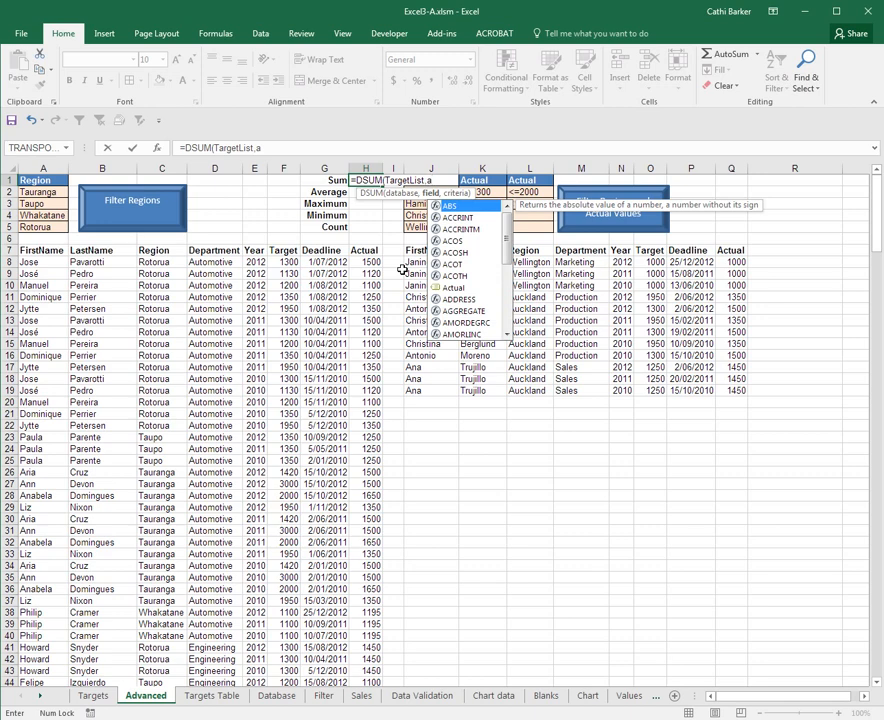
key("Down")
key("Down")
key("Down")
key("Down")
key("Down")
key("Down")
key("Down")
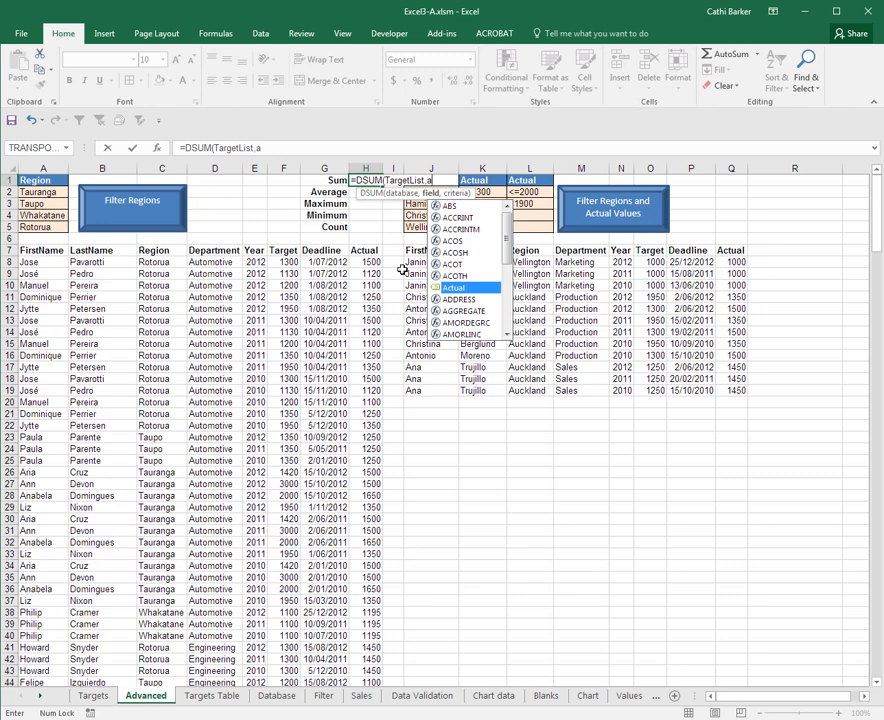
key("Tab")
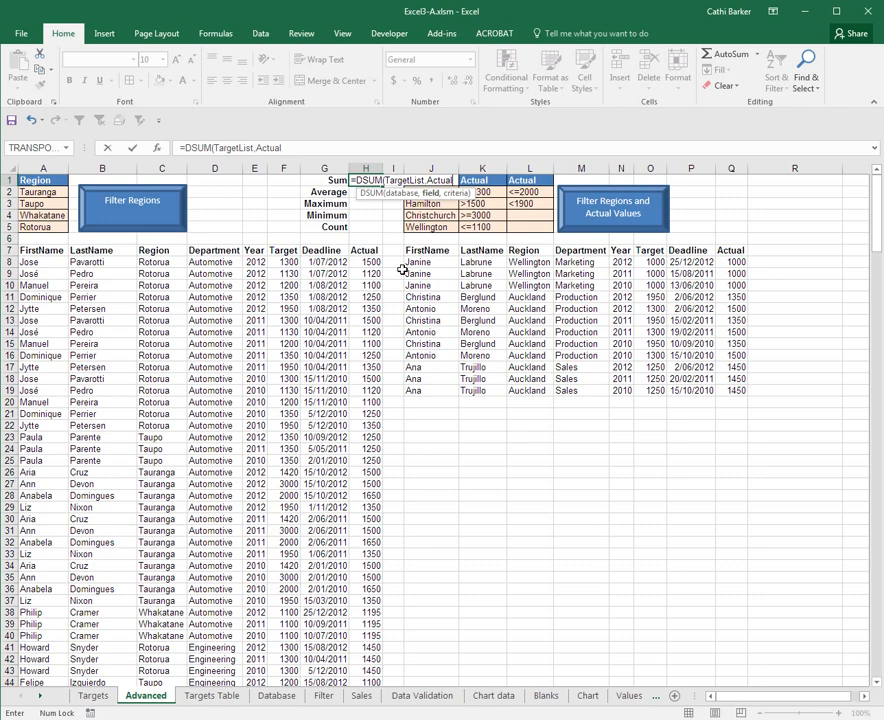
Add the named range Crit1 as the criteria argument and enter the DSUM formula in H1.
type(",c")
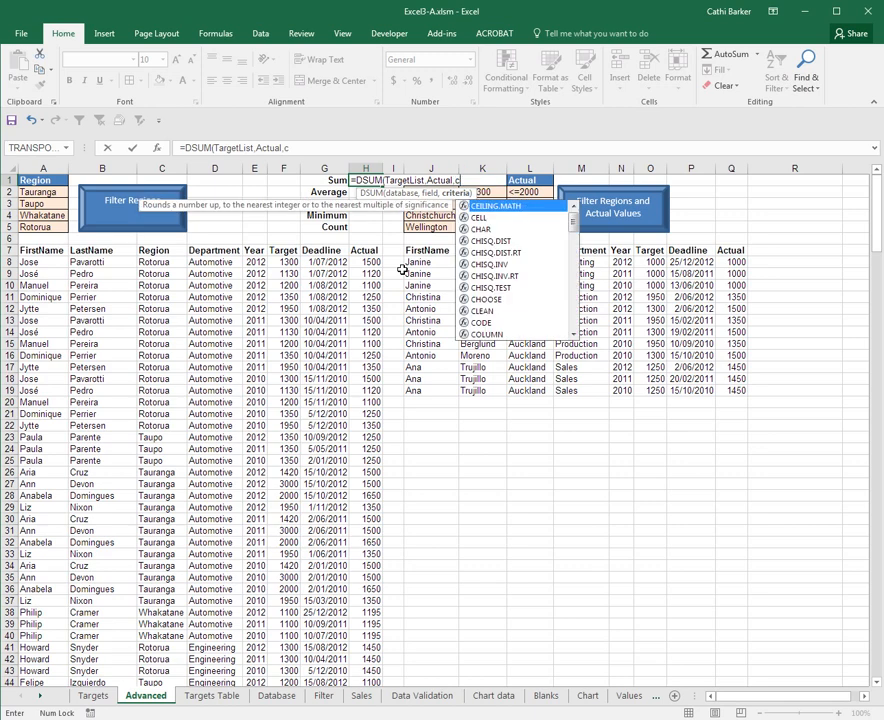
type("r")
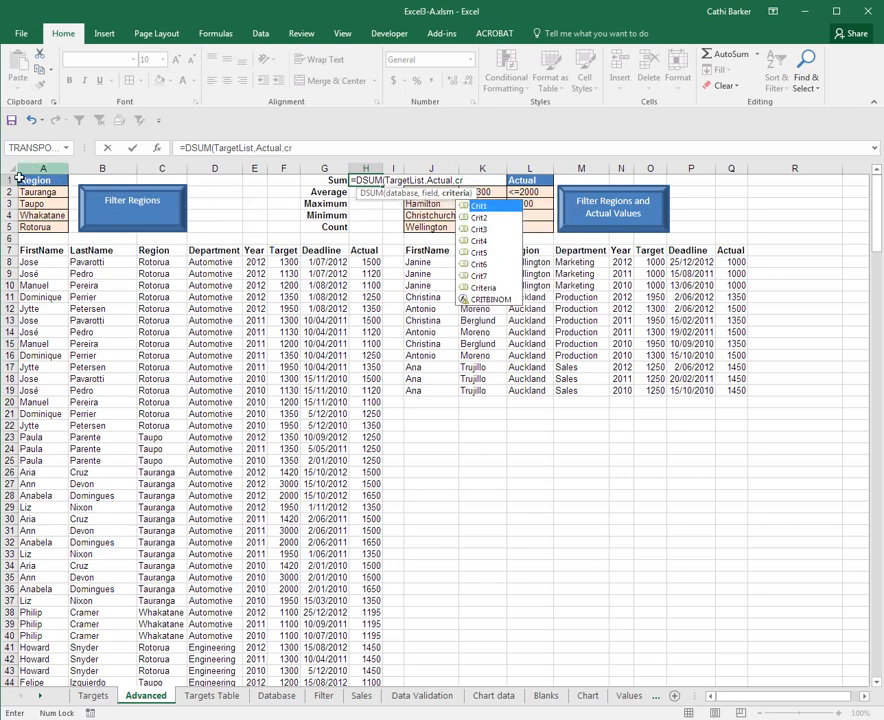
double_click(483, 208)
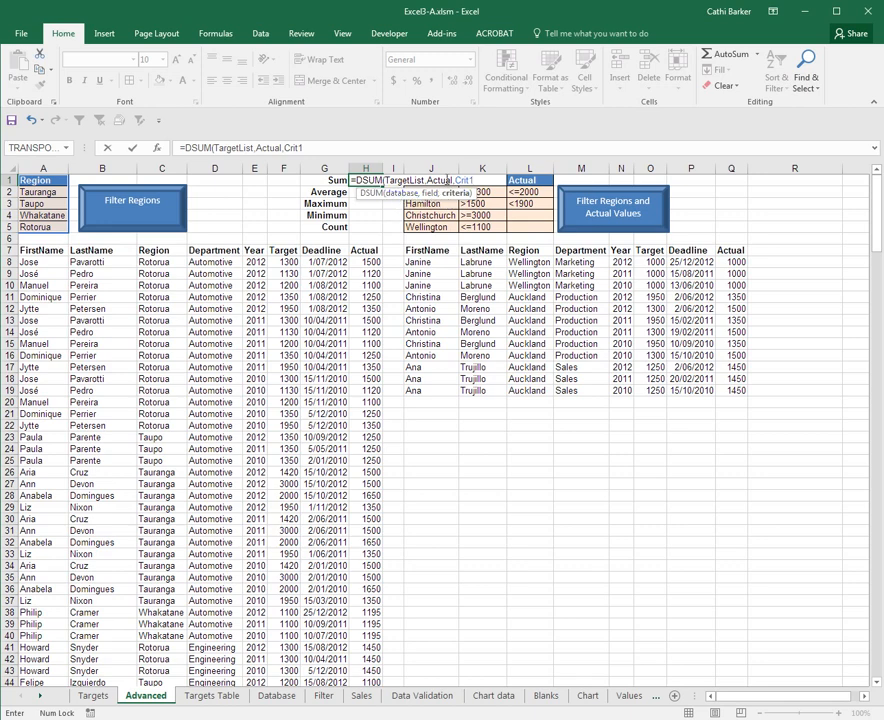
left_click(443, 180)
left_click(411, 180)
key("ctrl+Return")
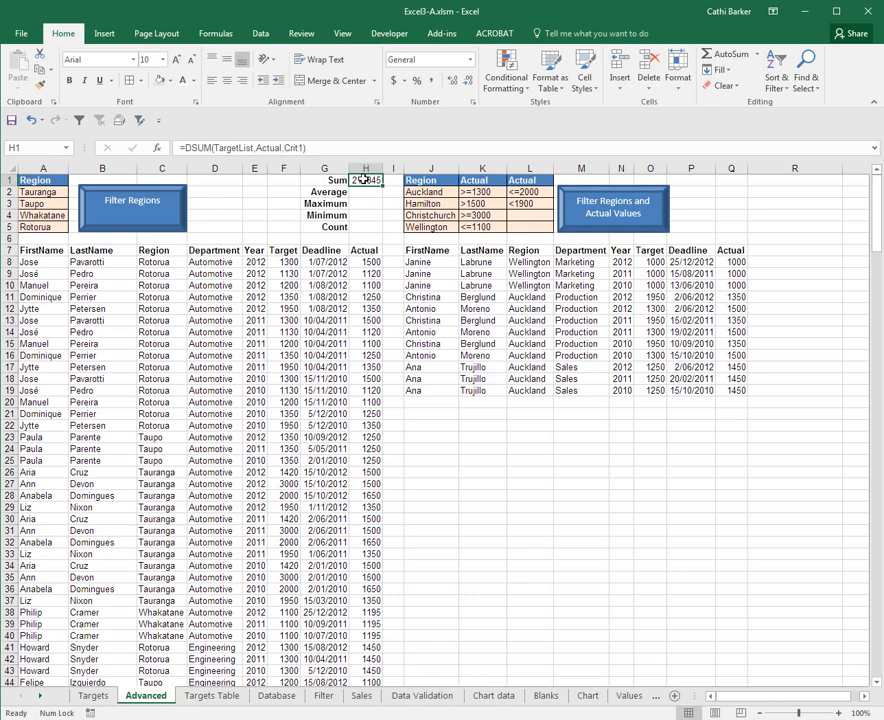
Select all Actual values from H8 downward to check their sum against the DSUM result, and return to H1.
left_click(370, 262)
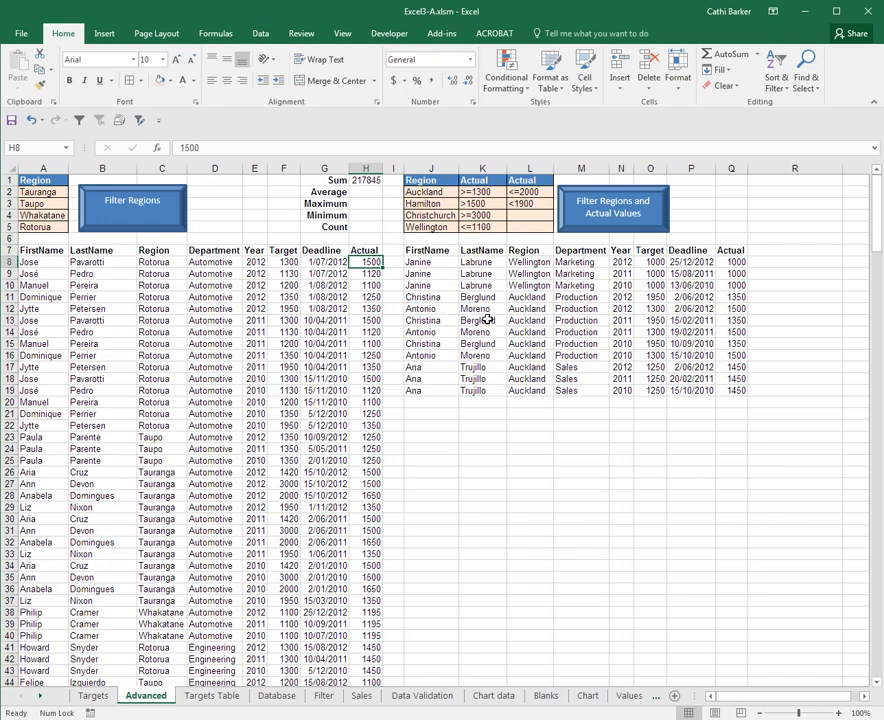
key("ctrl+shift+Down")
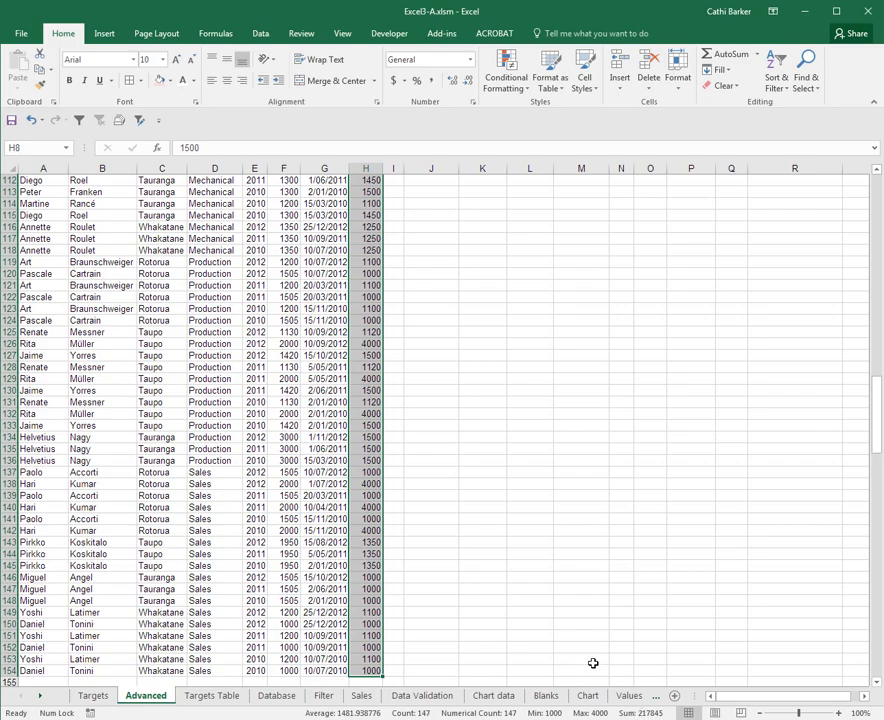
key("ctrl+Up")
key("ctrl+Up")
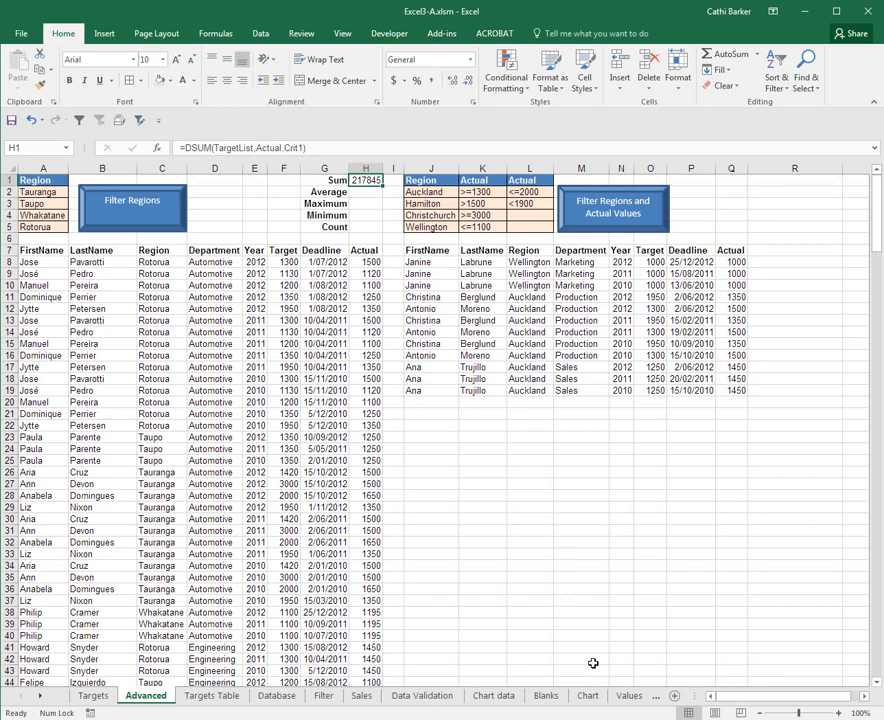
Copy the DSUM formula from H1 down through H5.
key("Down")
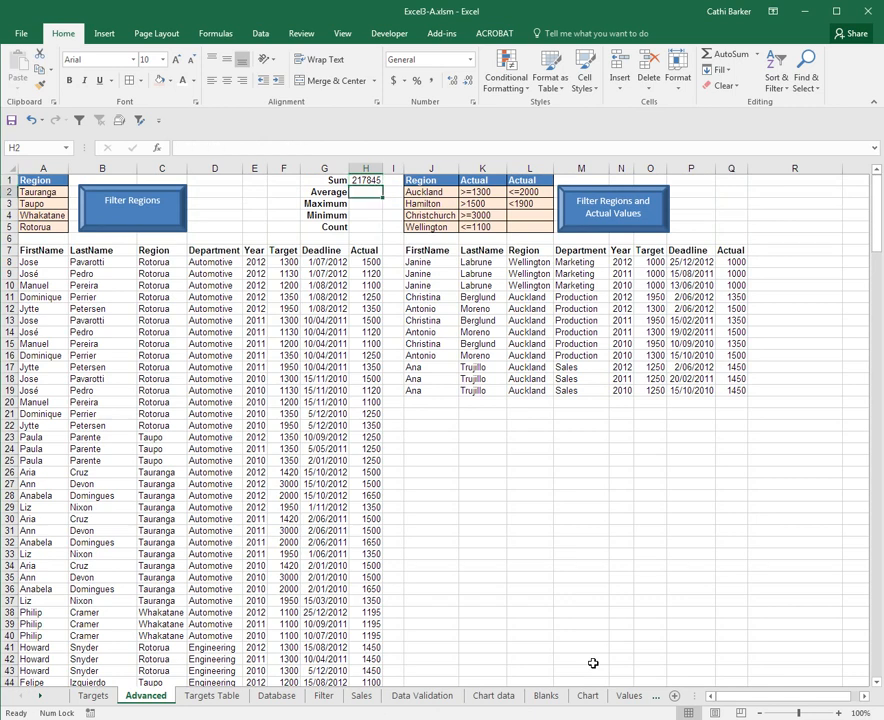
left_click(370, 178)
left_click_drag(382, 185, 377, 232)
Replace DSUM with DAVERAGE in the Average formula in H2, keeping the same arguments.
left_click(372, 192)
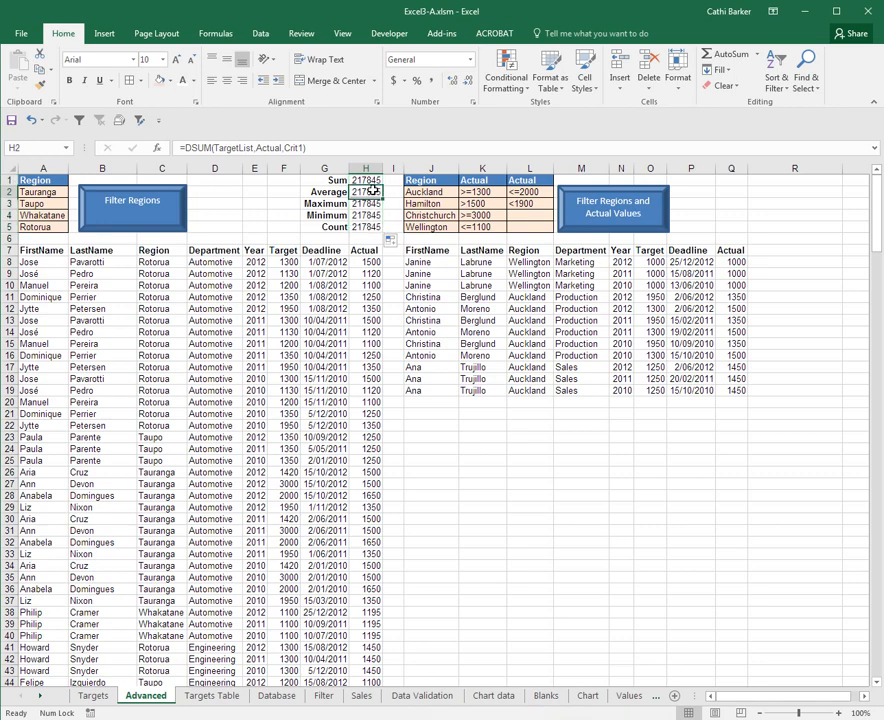
left_click(207, 148)
double_click(207, 148)
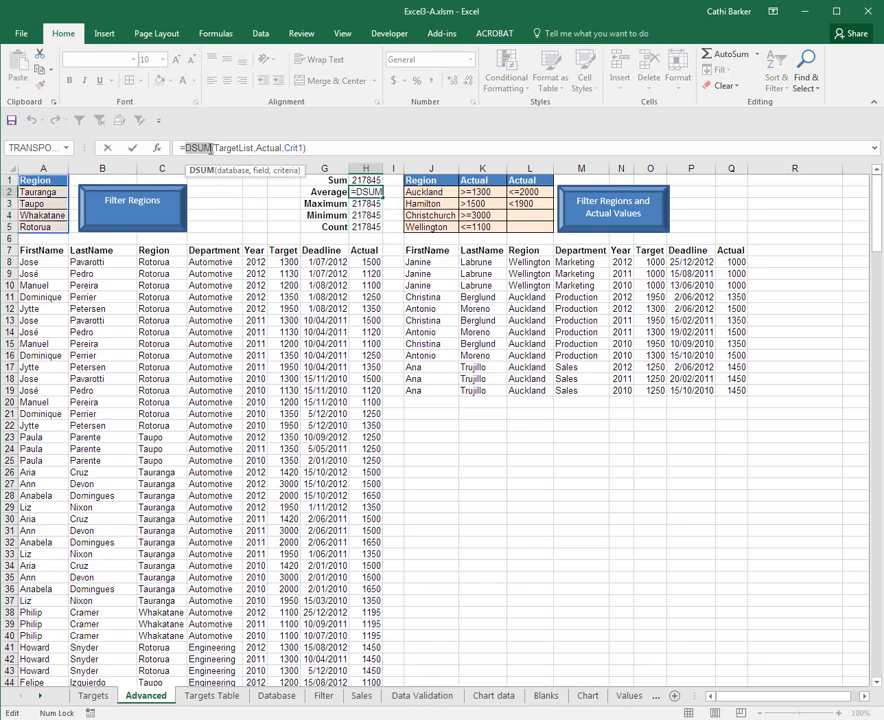
type("da")
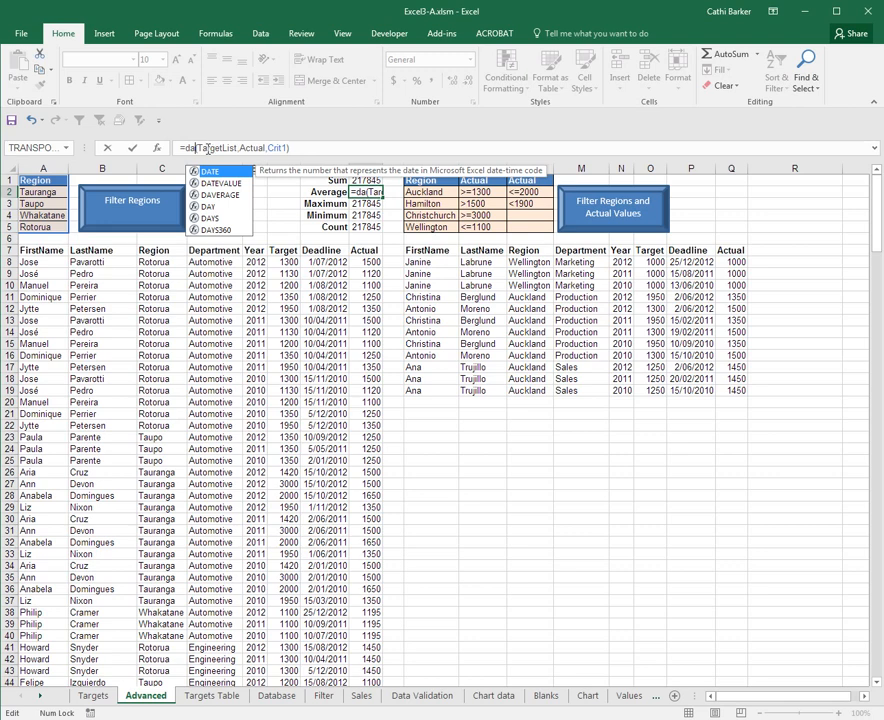
double_click(218, 195)
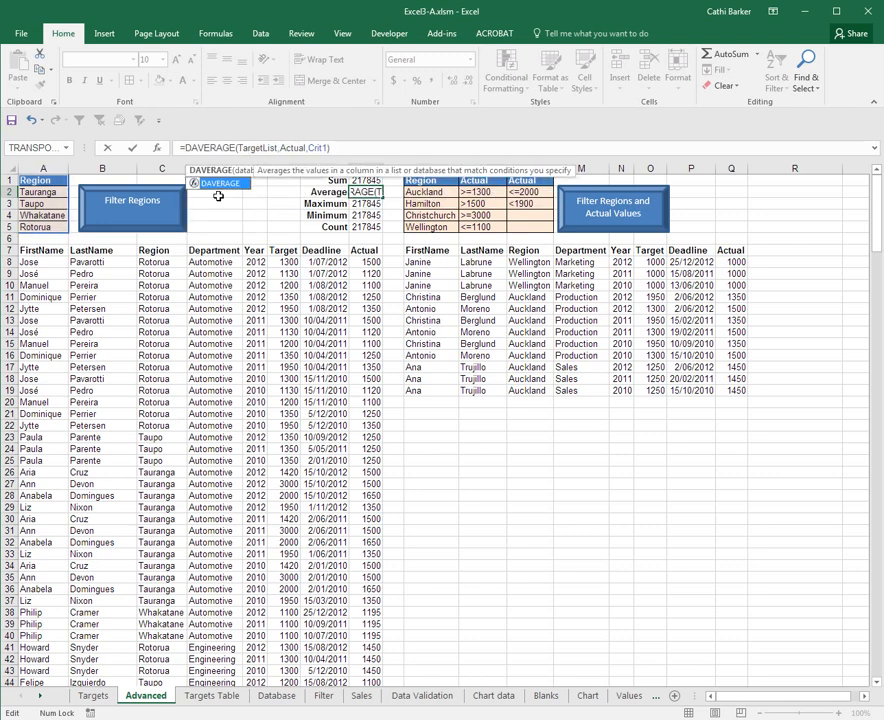
key("ctrl+Return")
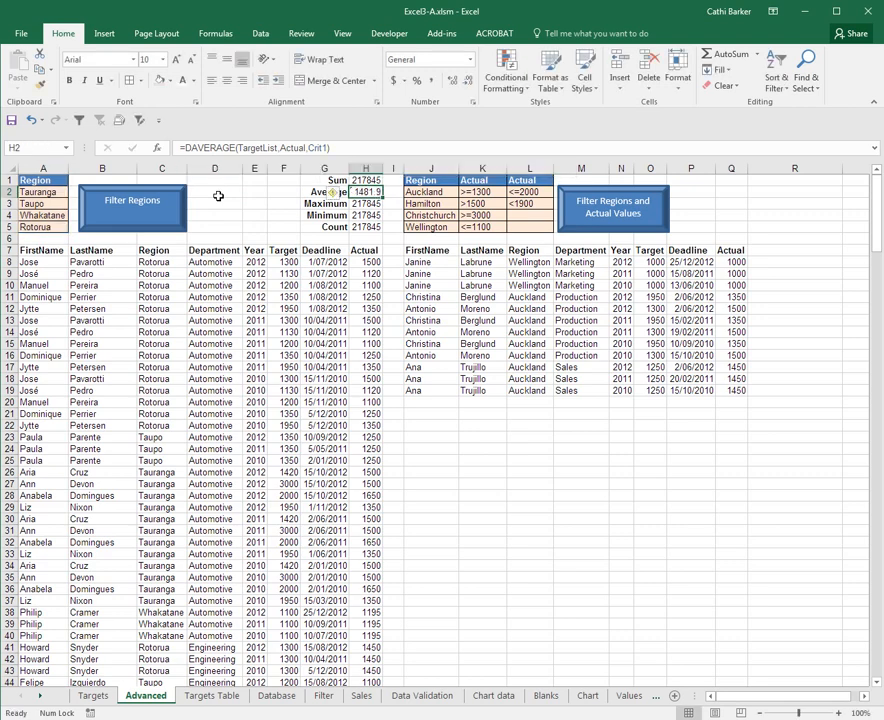
Replace DSUM with DMAX in the Maximum formula in H3, keeping the same arguments.
key("Down")
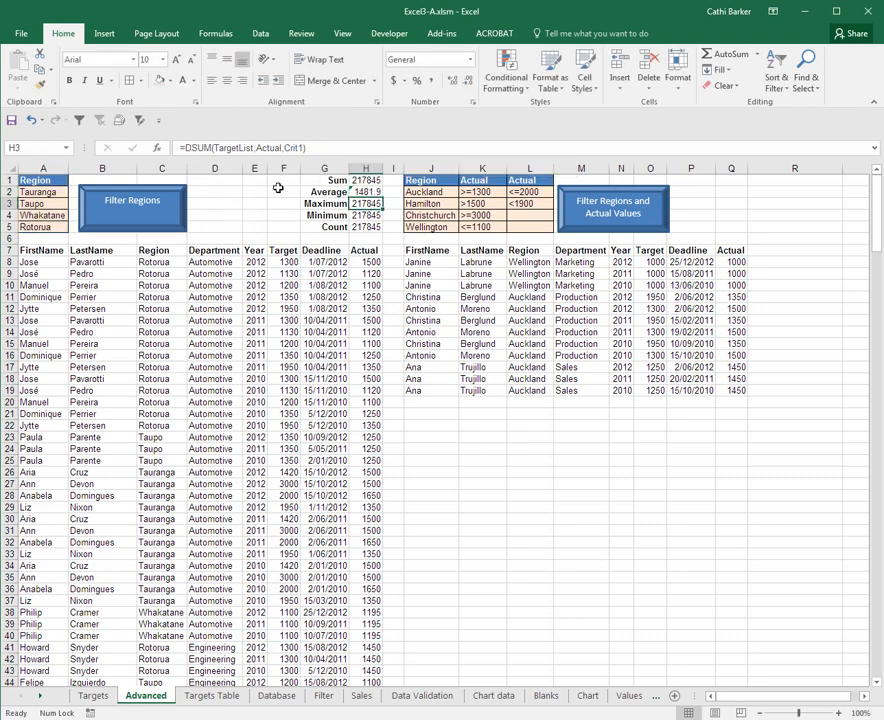
double_click(195, 148)
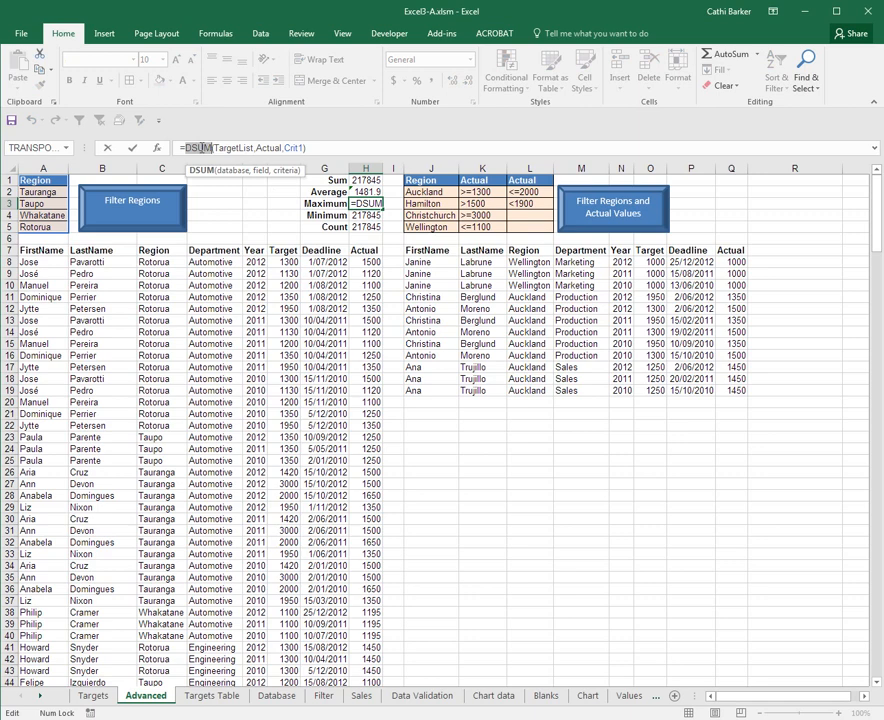
type("dm")
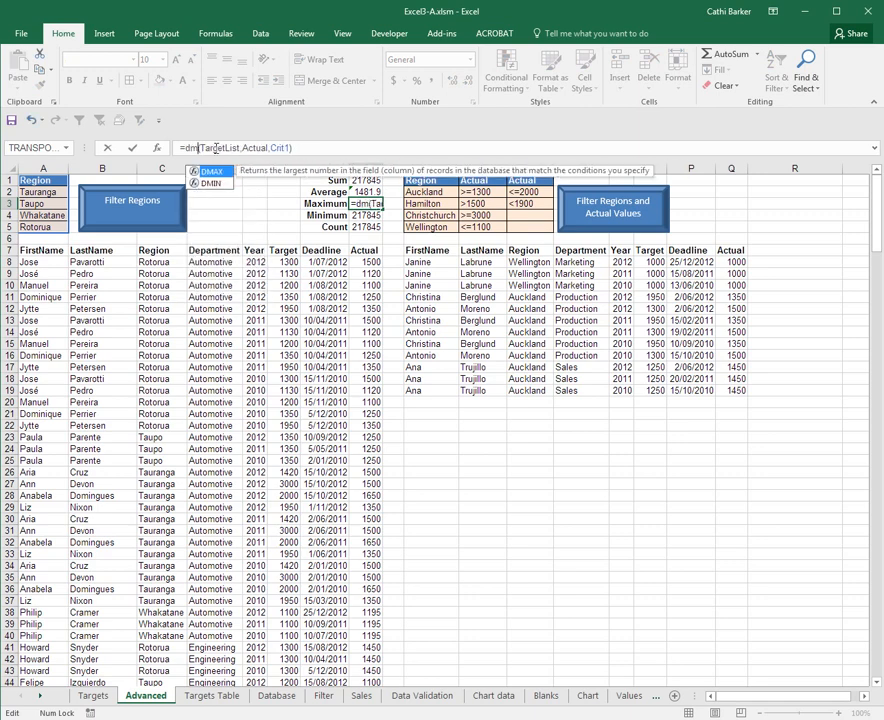
double_click(217, 173)
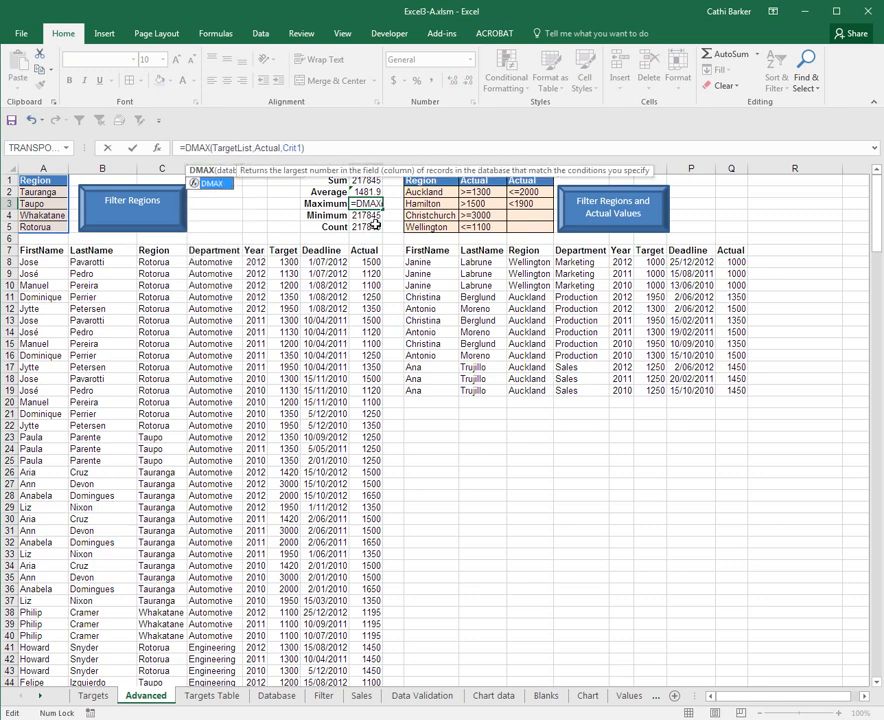
key("Return")
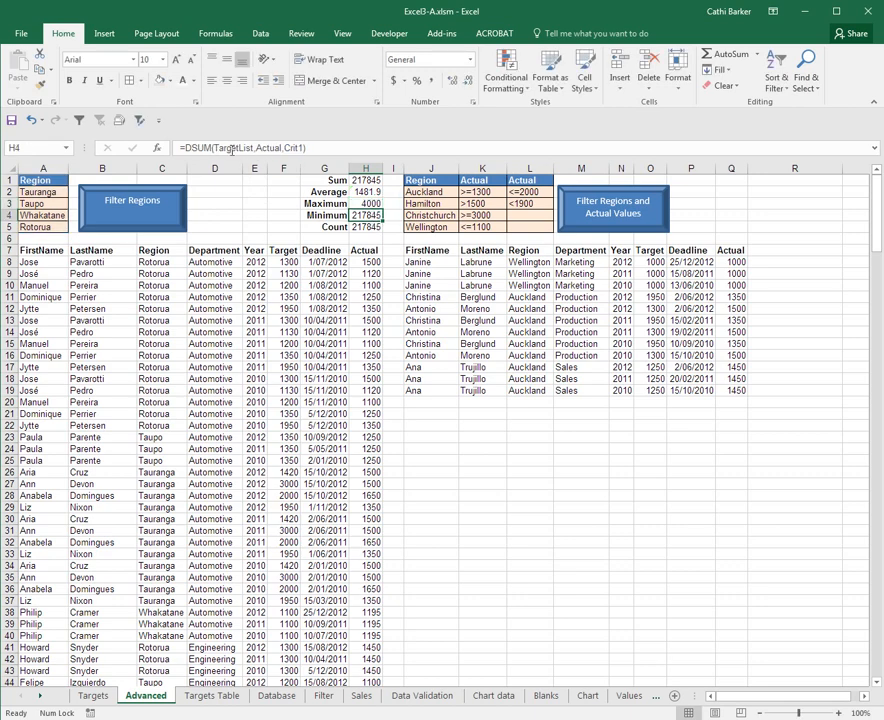
Replace DSUM with DMIN in the Minimum formula in H4, keeping the same arguments.
left_click(199, 147)
double_click(199, 147)
type("dm")
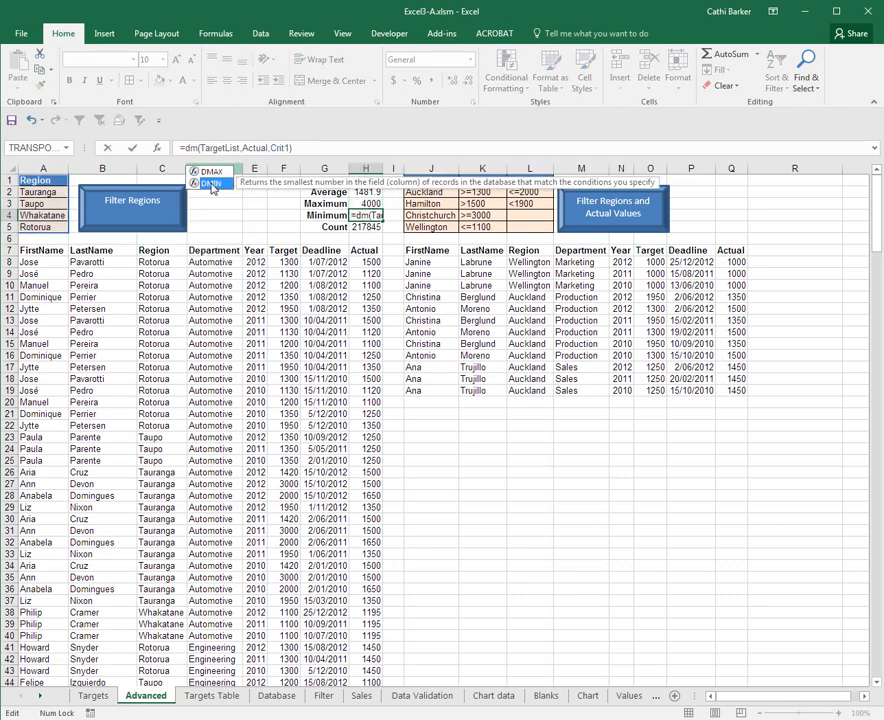
double_click(211, 184)
key("ctrl+Return")
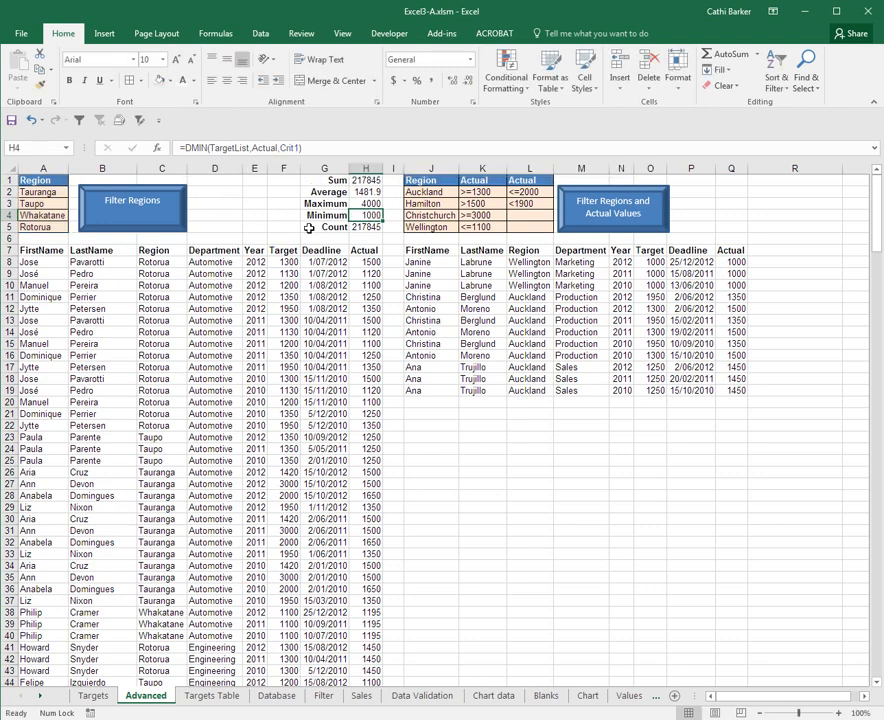
Replace DSUM with DCOUNT in the Count formula in H5, keeping the same arguments.
left_click(362, 227)
double_click(194, 147)
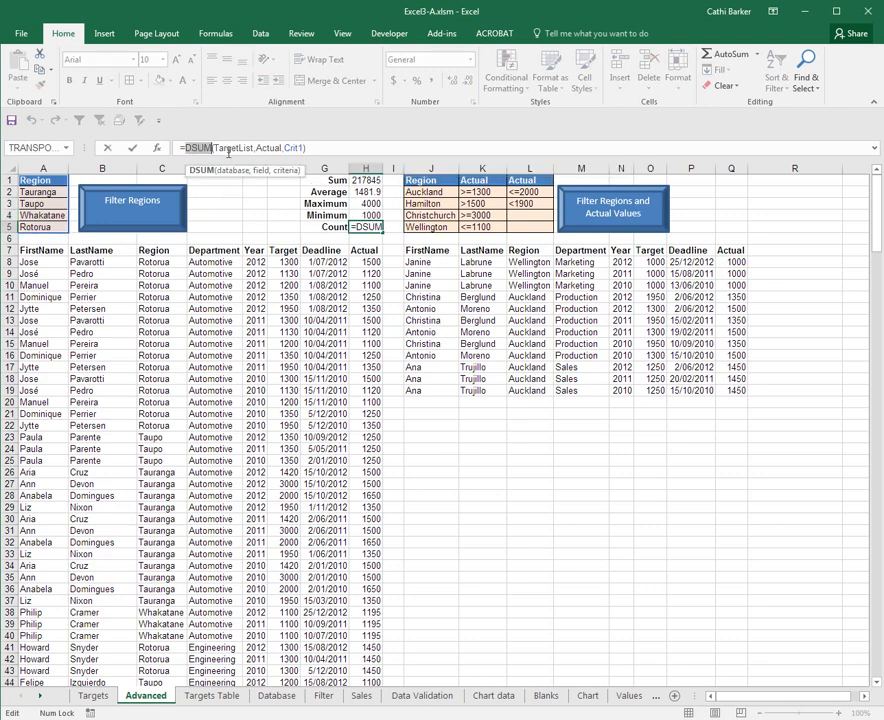
type("dc")
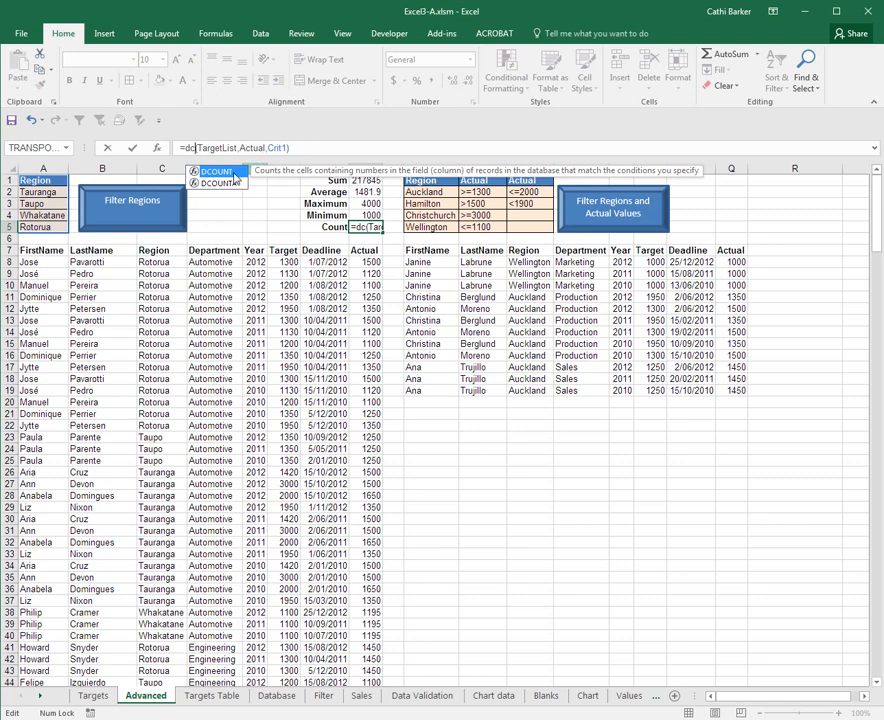
double_click(217, 171)
key("ctrl+Return")
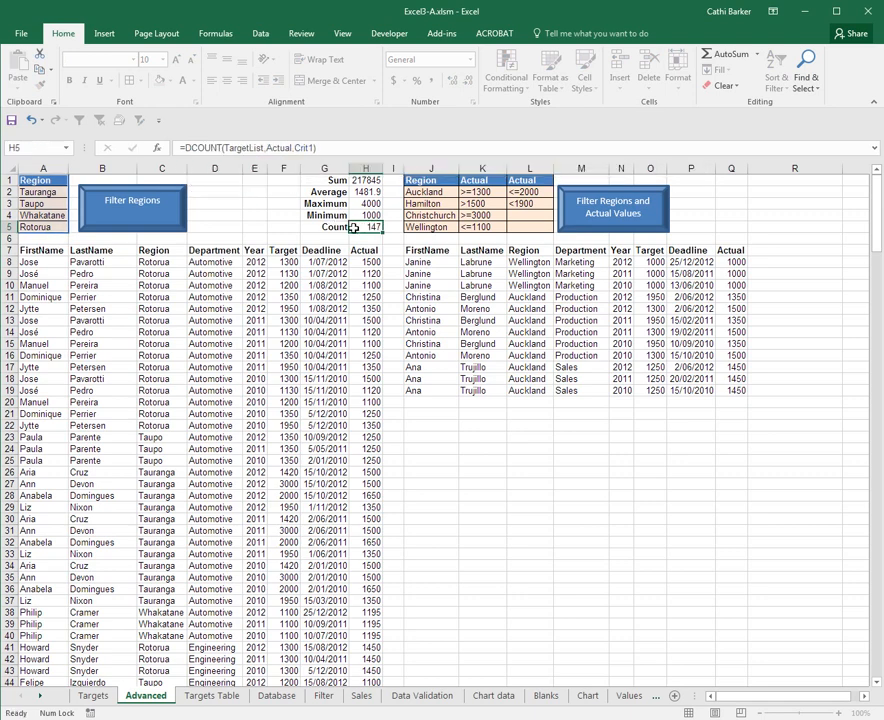
Review the database formulas in H1:H5 and check their results against the statistics of all Actual values from H8 downward, returning to H1.
left_click(376, 180)
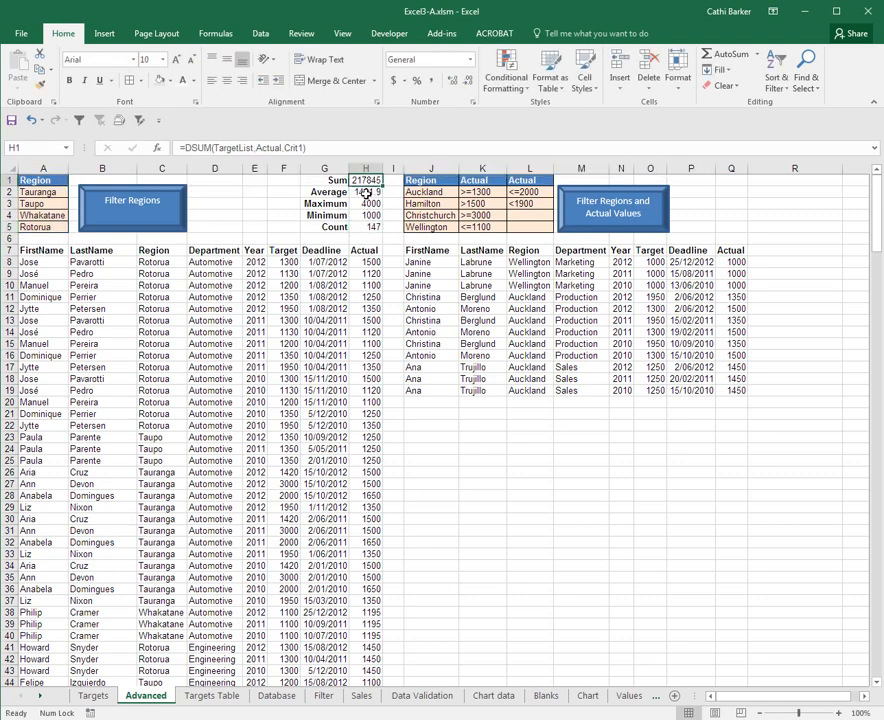
left_click(370, 193)
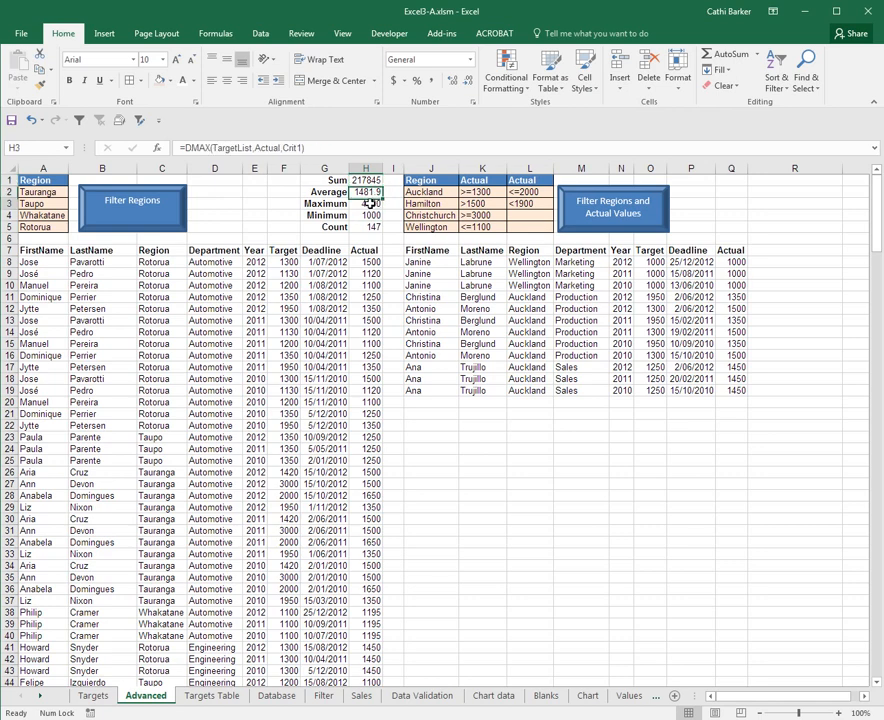
left_click(372, 205)
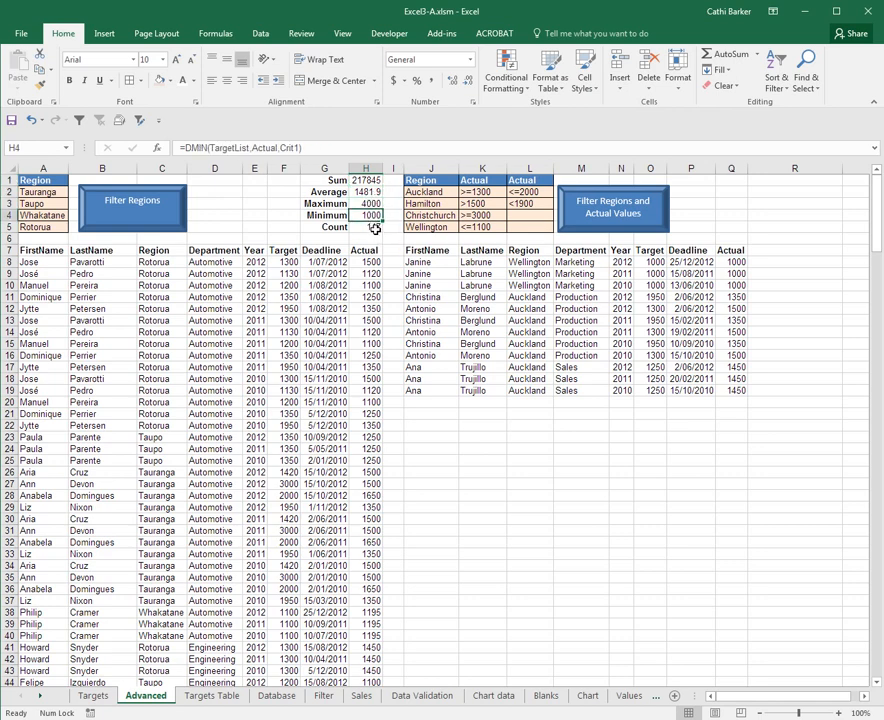
left_click(375, 228)
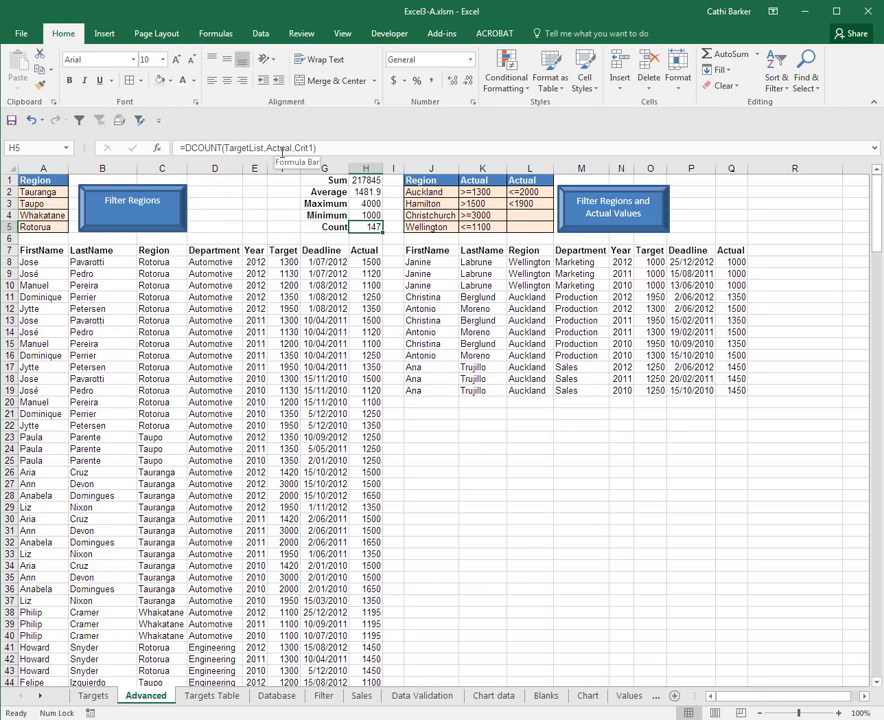
left_click(370, 262)
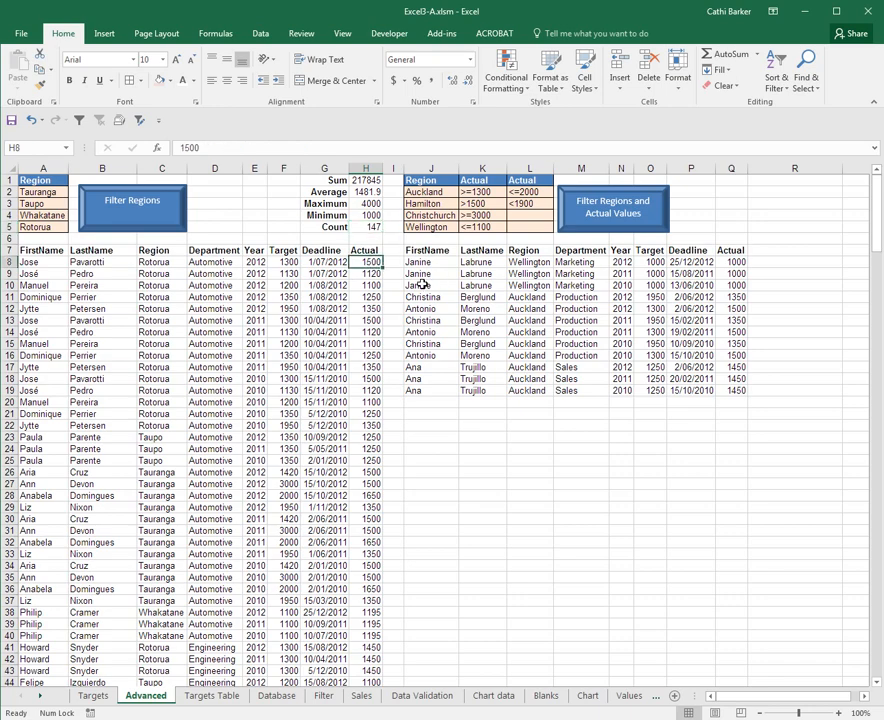
key("ctrl+shift+Down")
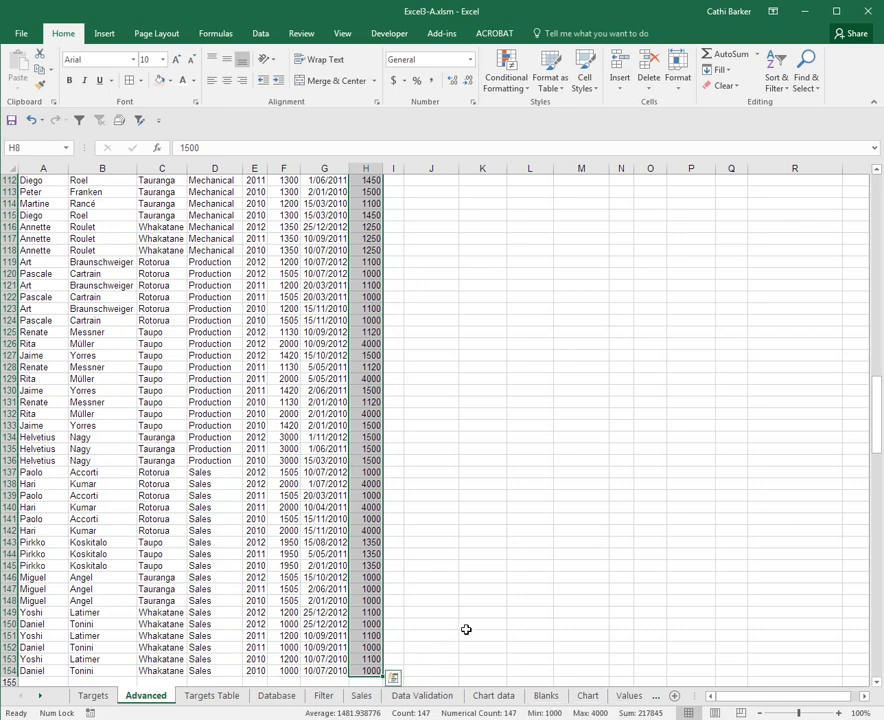
key("Up")
key("Up")
key("Up")
key("Up")
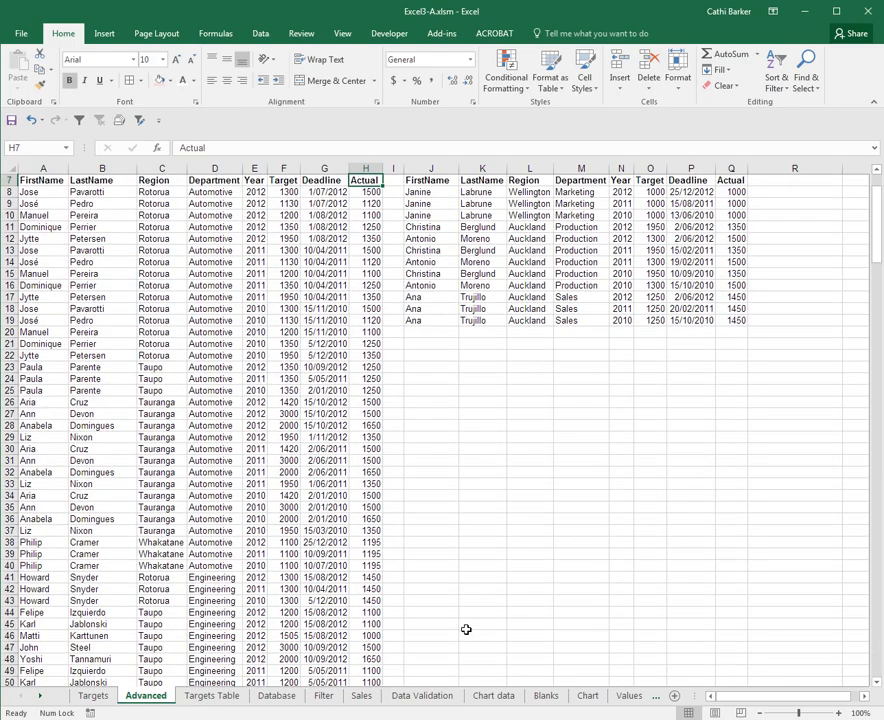
key("Up")
key("Up")
key("Up")
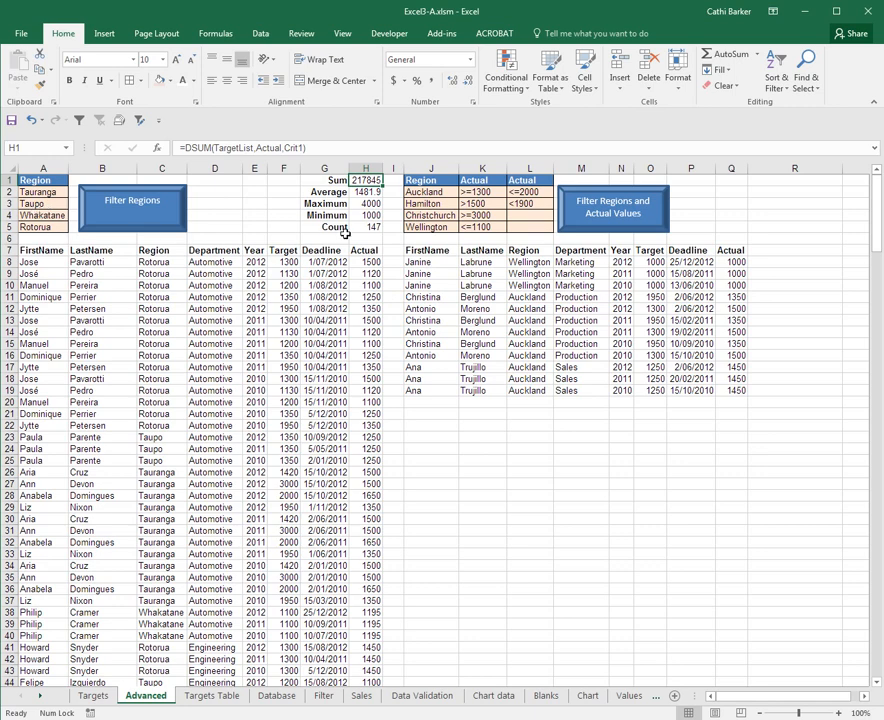
Change the region criteria in A2:A5 to Auckland, Wellington, Christchurch and Hamilton.
left_click(40, 192)
type("Auc")
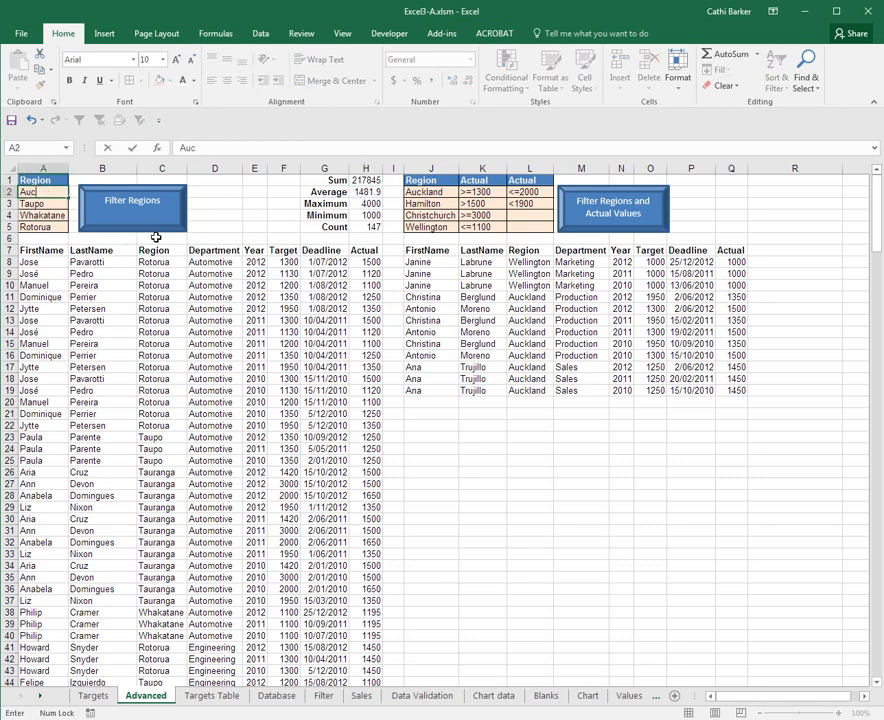
type("kland")
key("Return")
type("Wel")
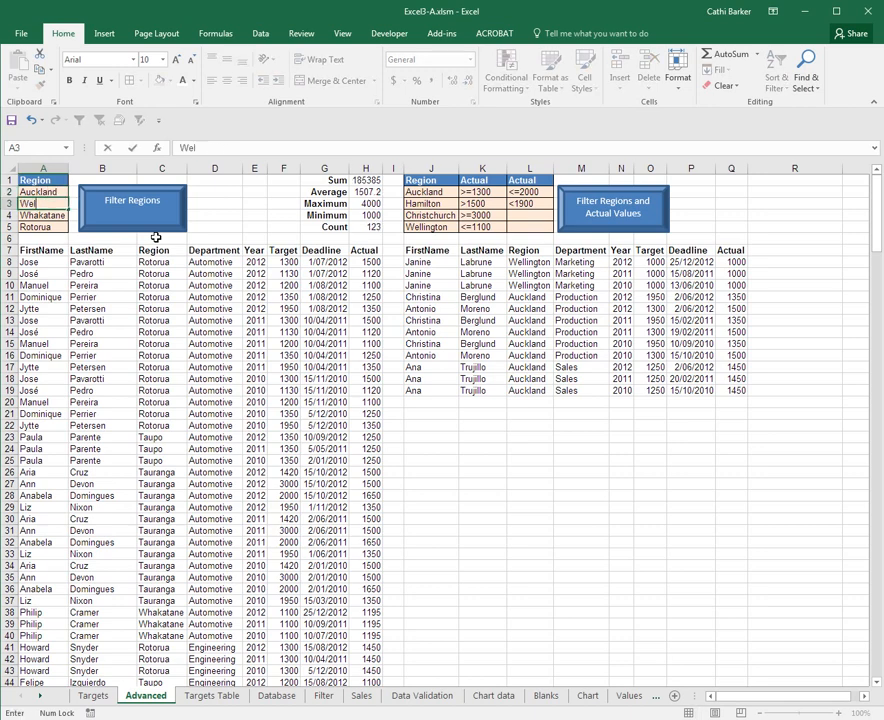
type("lington")
key("Return")
type("Chr")
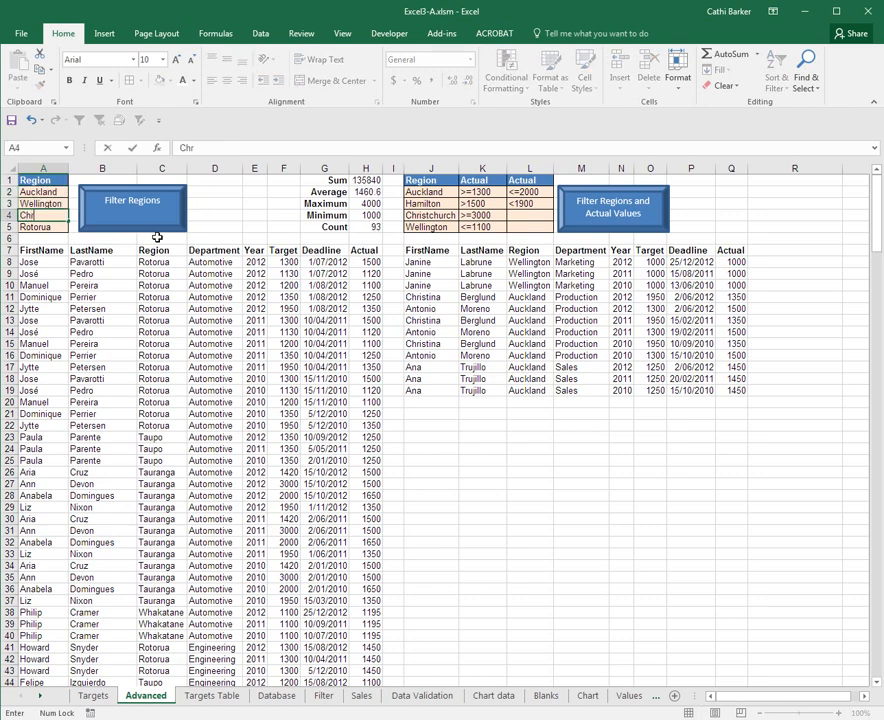
type("istchurch")
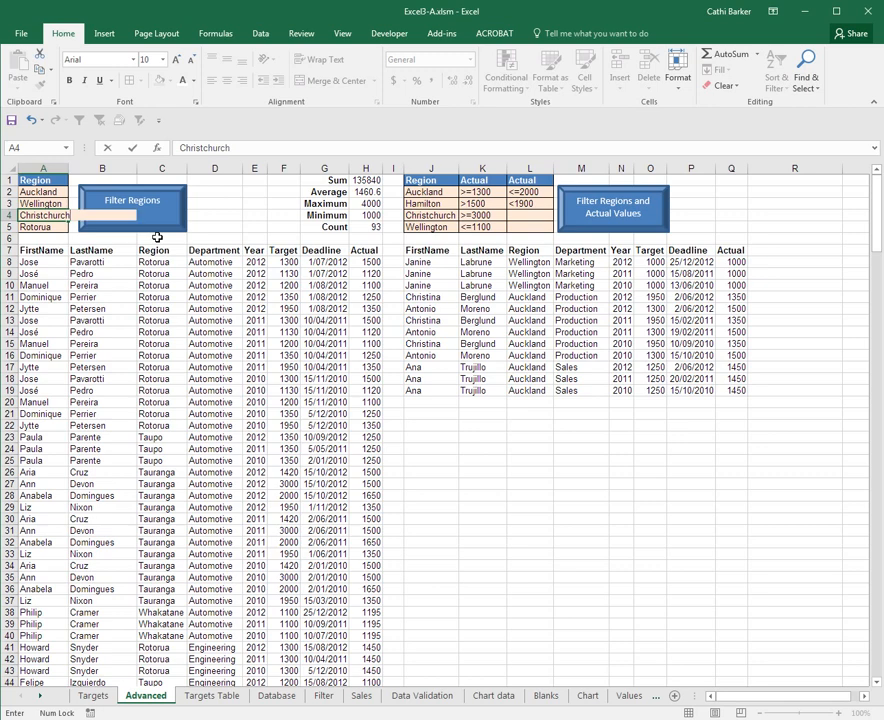
key("Return")
type("Hamil")
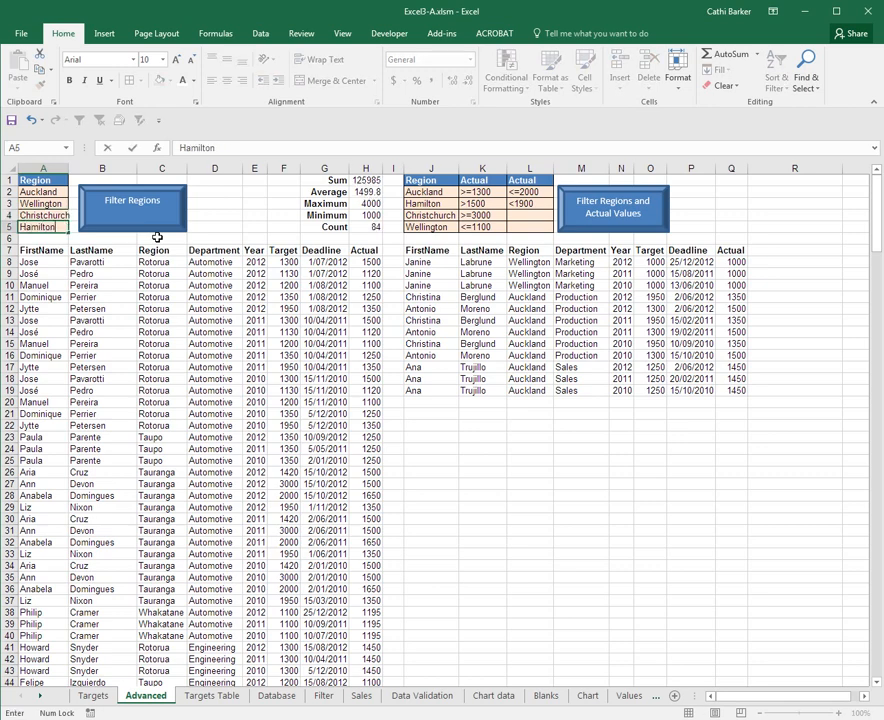
type("ton")
key("Return")
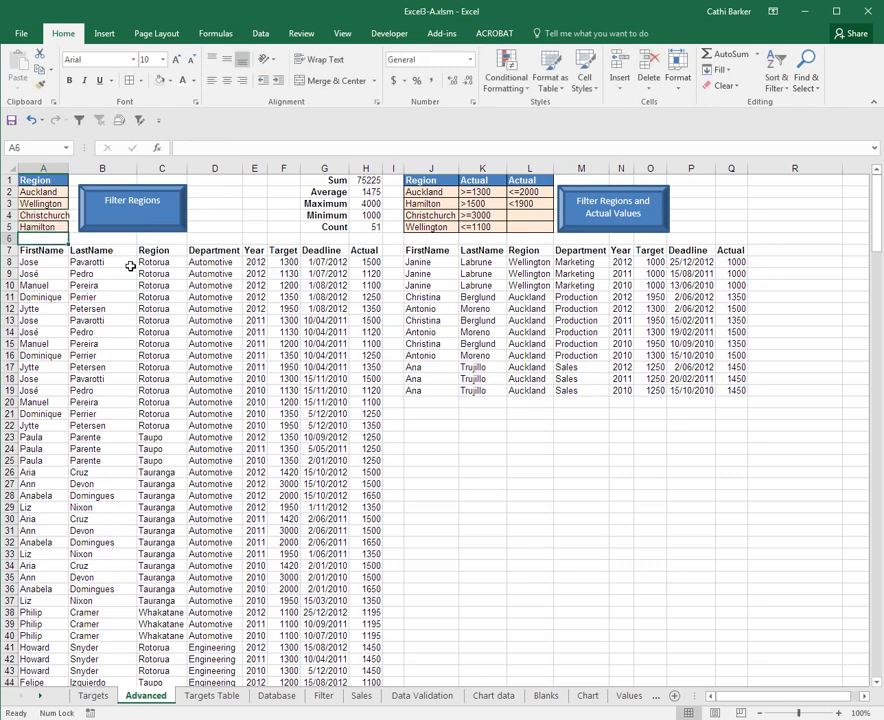
Autofit column A to its contents and run Filter Regions to refresh the extracted list.
double_click(69, 169)
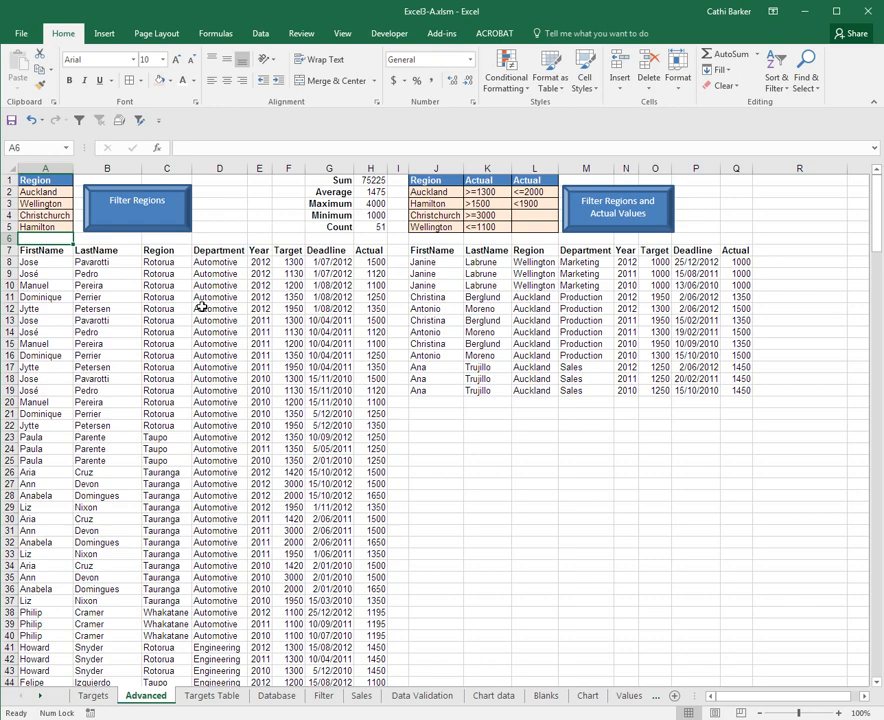
left_click(155, 222)
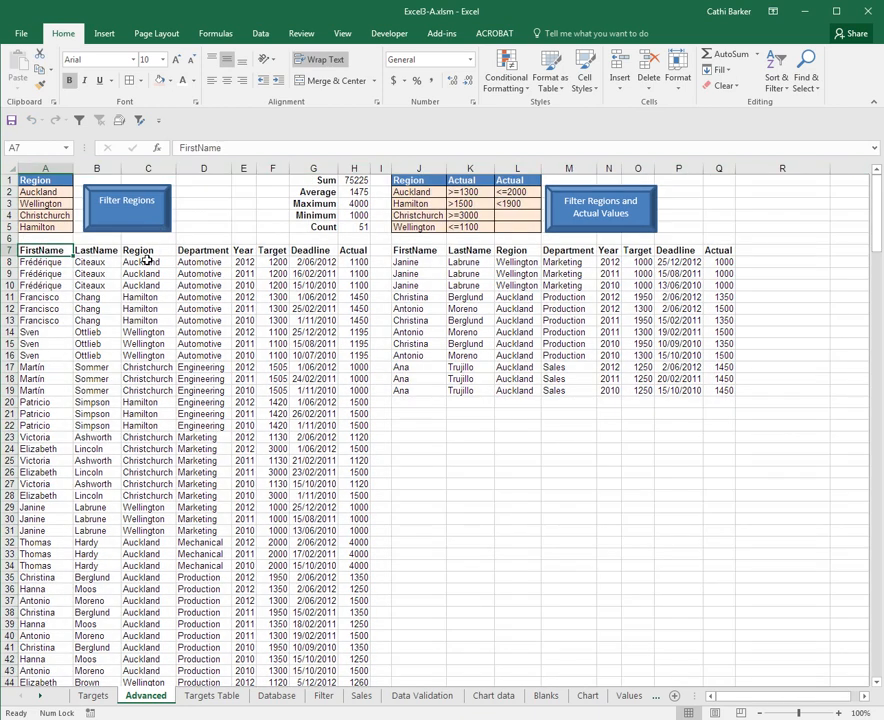
left_click(146, 261)
Select all Actual values of the refreshed list from H8 downward to compare their statistics with H1:H5, and return to H1.
left_click(341, 263)
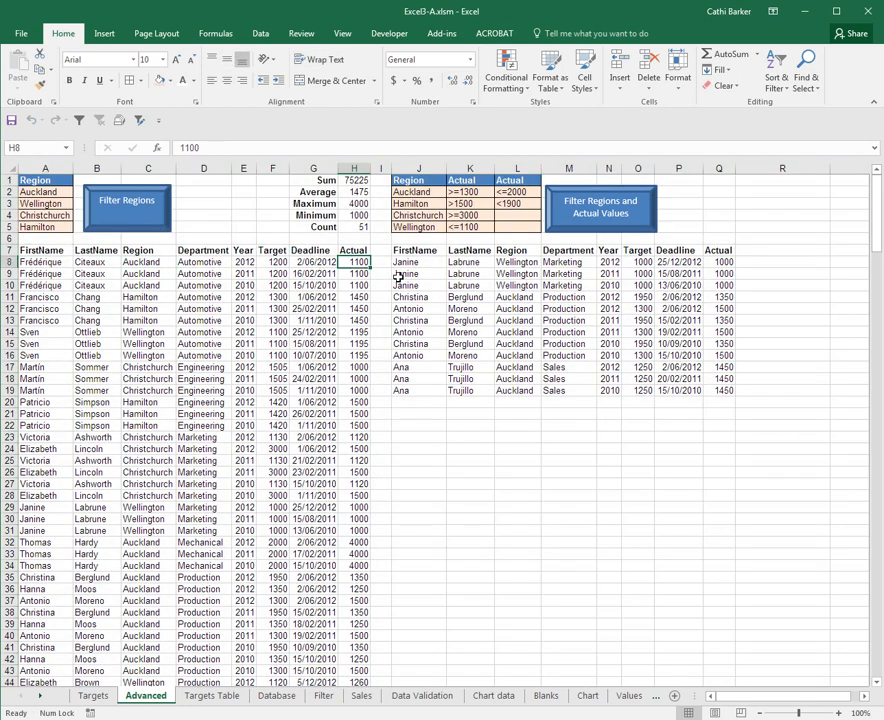
key("ctrl+shift+Down")
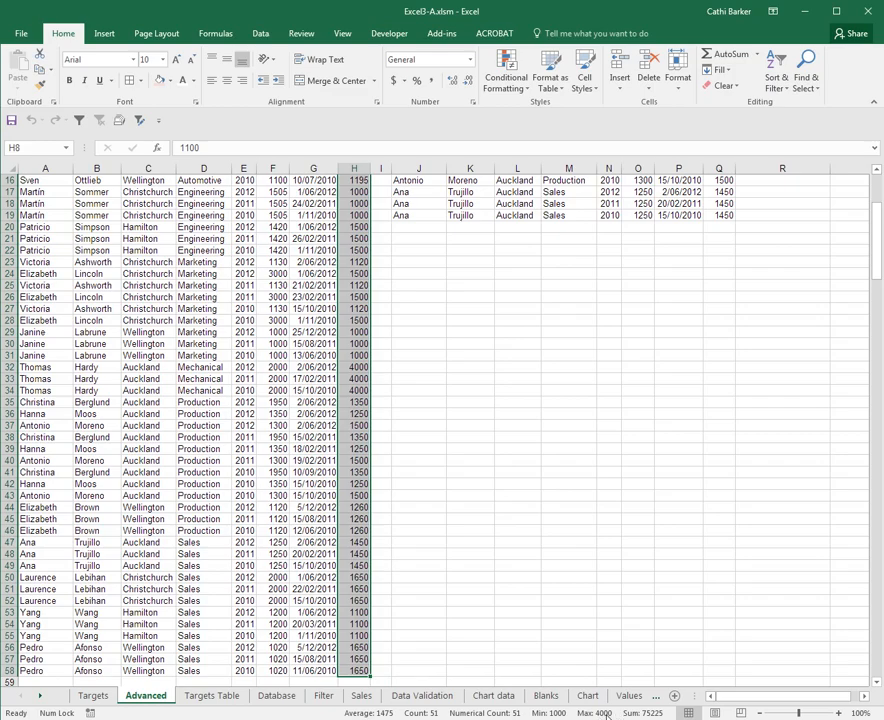
key("Up")
key("Up")
key("Up")
key("Up")
key("Up")
key("Up")
key("Up")
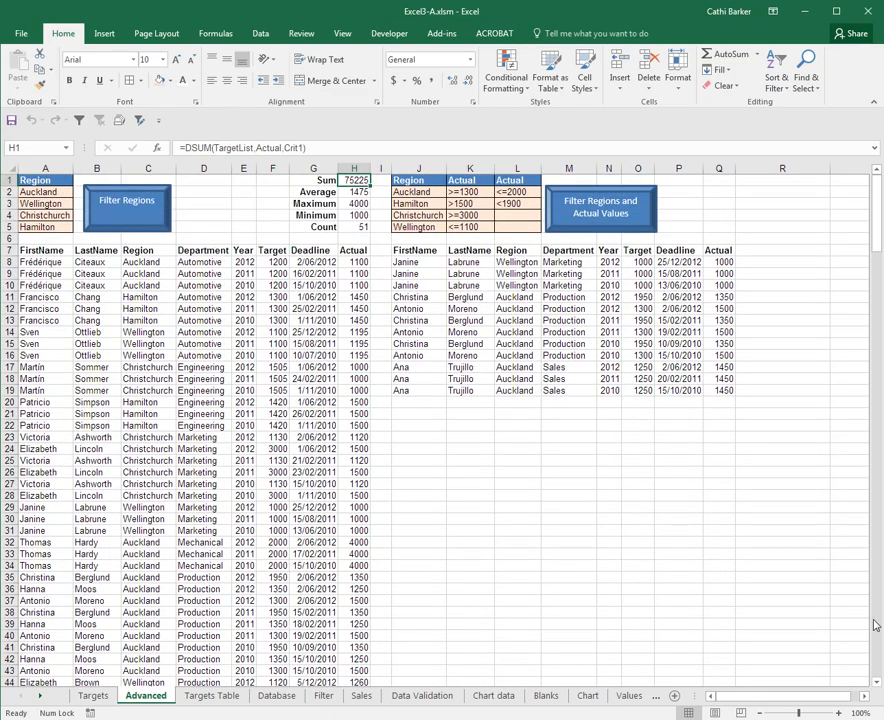
Copy the summary labels and formulas from G1:H5 to Q1:R5 and autofit columns Q and R.
left_click(322, 179)
left_click_drag(340, 186, 805, 225)
left_click(712, 203)
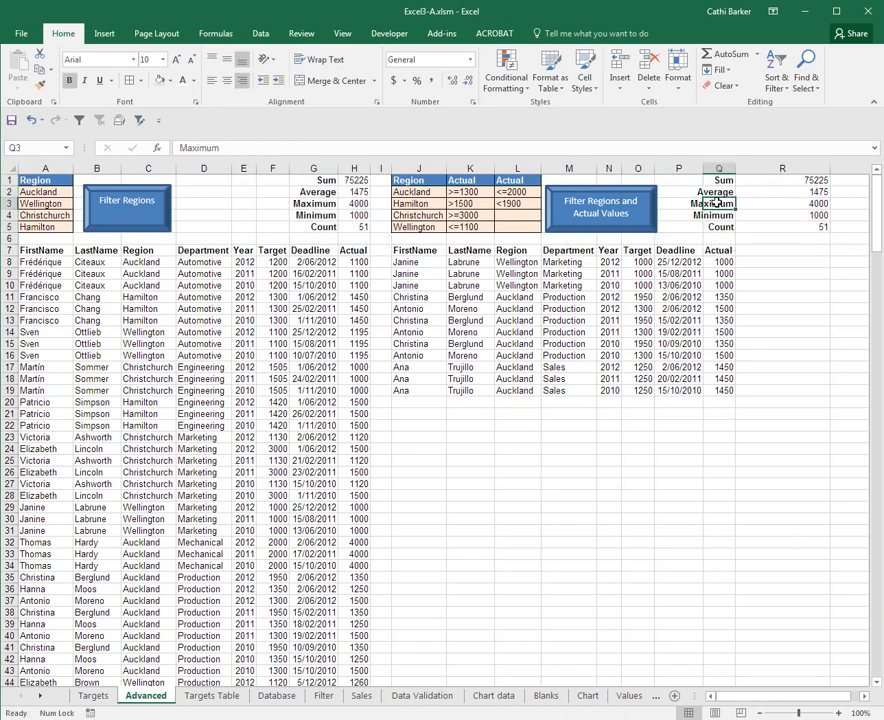
double_click(828, 168)
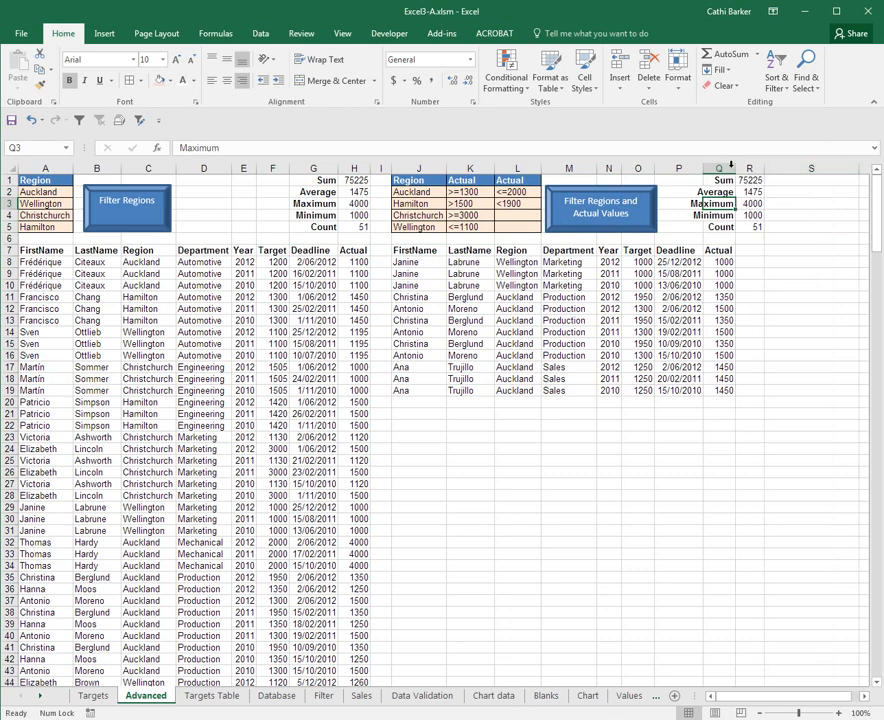
double_click(736, 167)
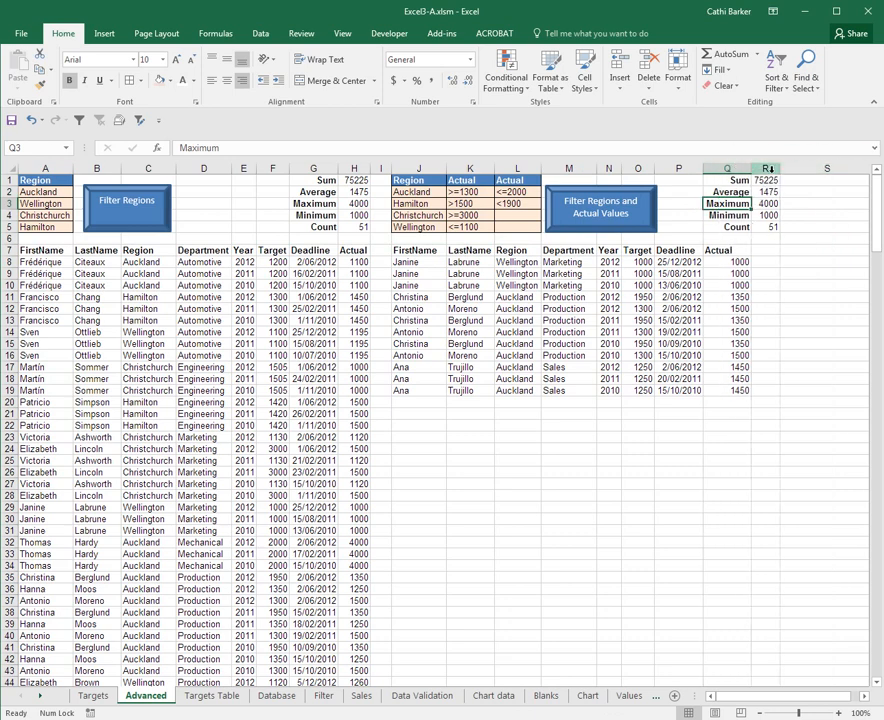
Replace every Crit1 with Crit2 in the copied formulas in R1:R5, and check the formula in R1.
left_click(766, 180)
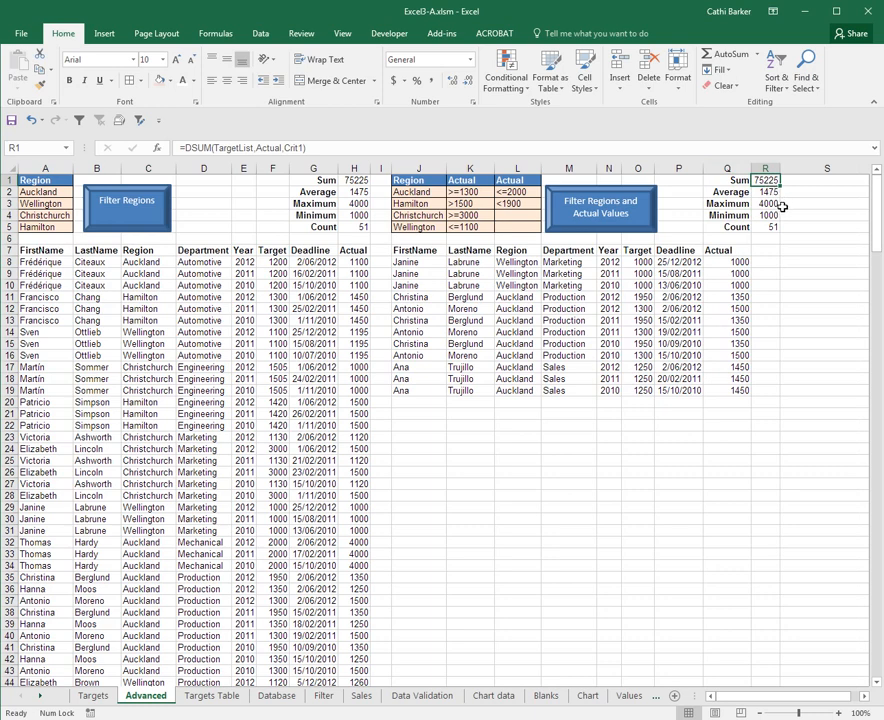
left_click_drag(780, 181, 779, 227)
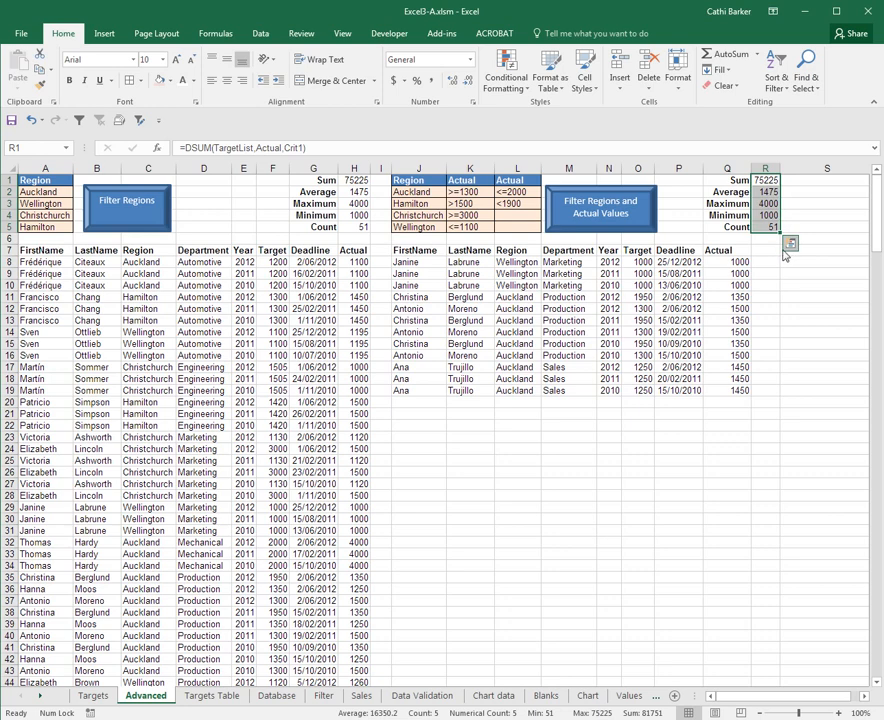
key("ctrl+h")
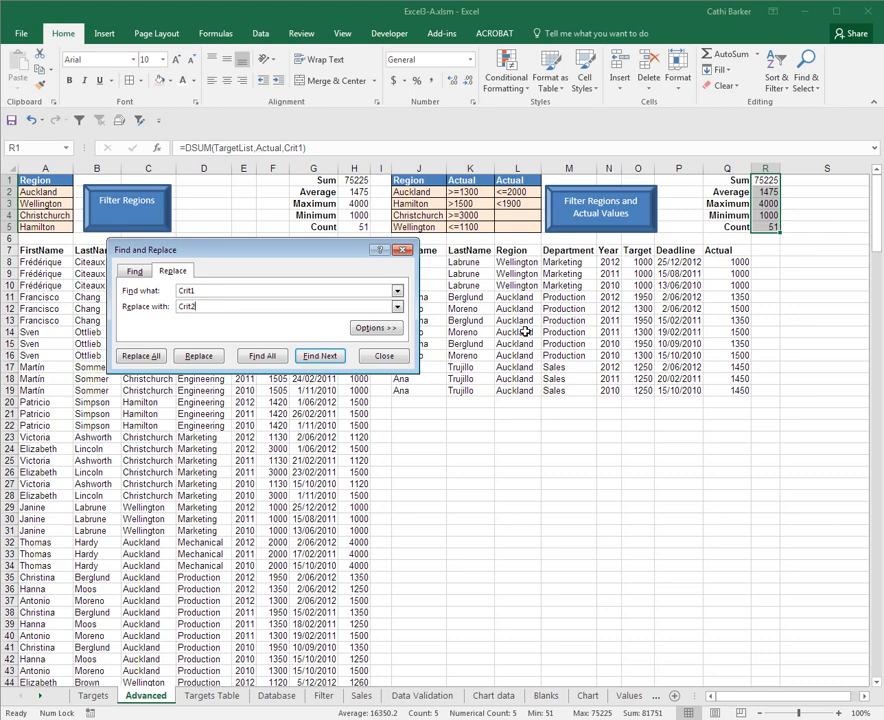
left_click(141, 356)
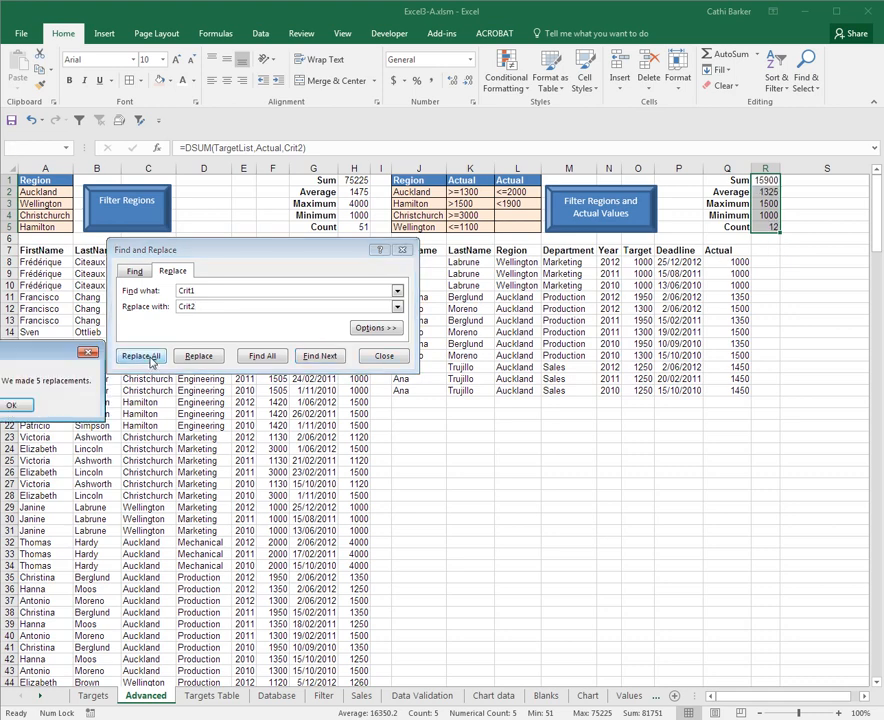
left_click_drag(36, 352, 398, 405)
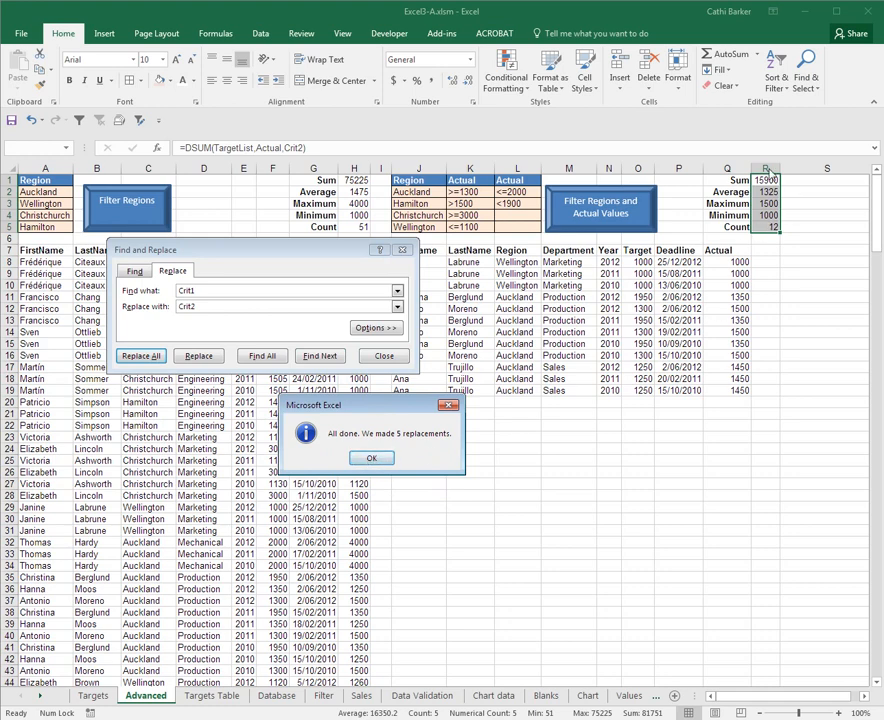
left_click(371, 457)
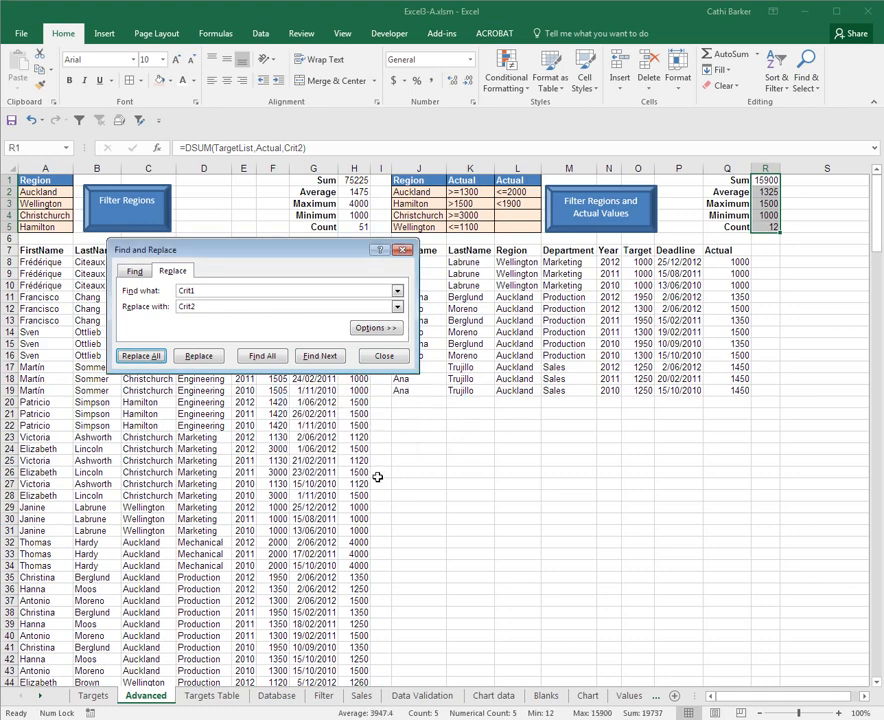
left_click(398, 362)
left_click(638, 367)
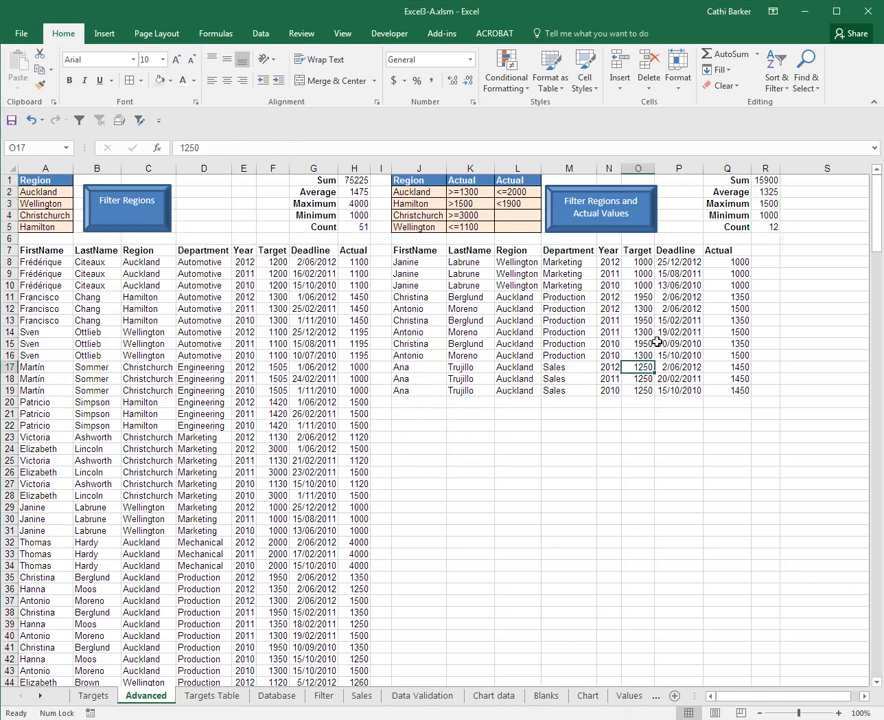
left_click(766, 181)
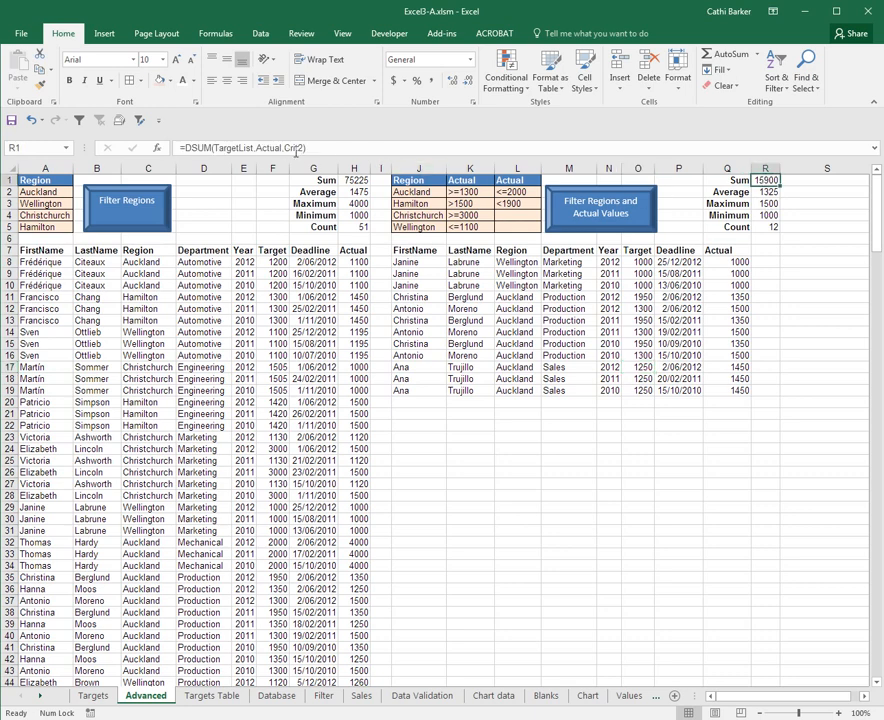
Check the formula in R2 and select the Actual values in Q8:Q19 to compare their statistics with R1:R5.
left_click(762, 191)
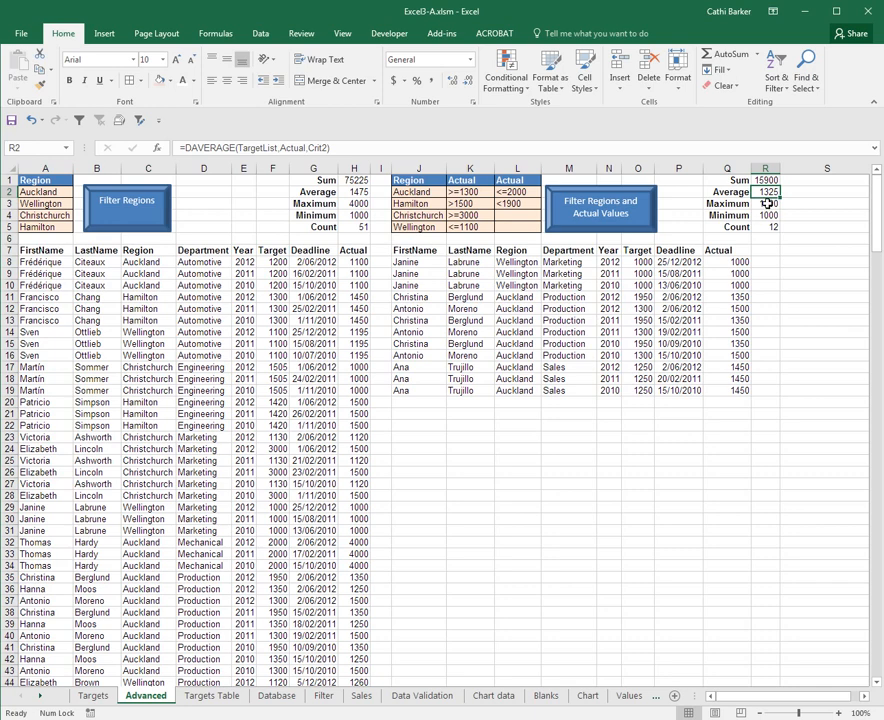
left_click_drag(727, 262, 724, 388)
left_click_drag(733, 262, 722, 390)
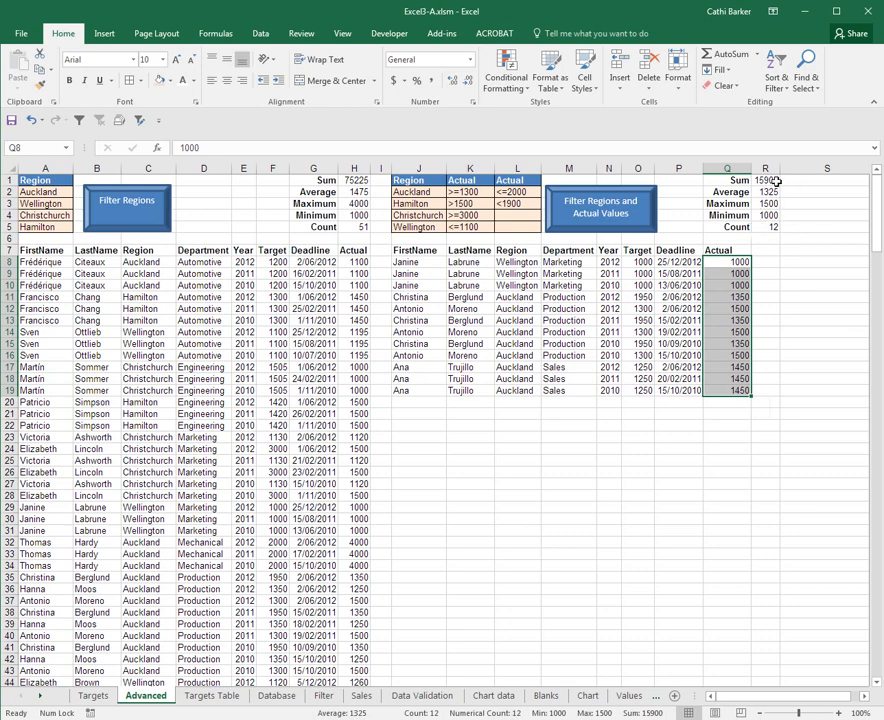
left_click(566, 297)
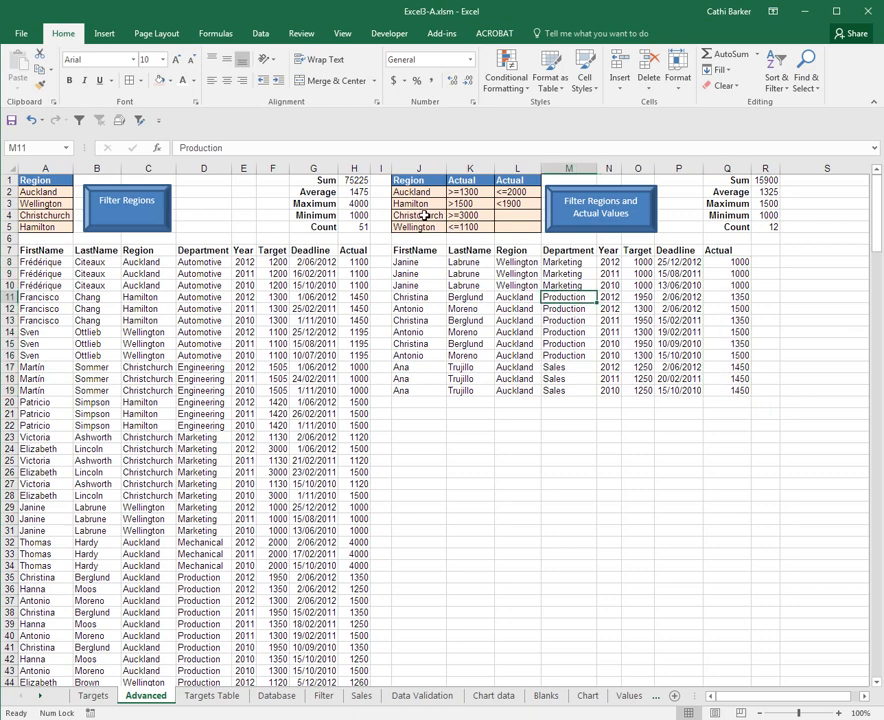
Replace the criteria regions in J2:J5 with Tauranga, Taupo, Whakatane and Tokoroa, and run Filter Regions and Actual Values to refresh the extracted list.
left_click(418, 192)
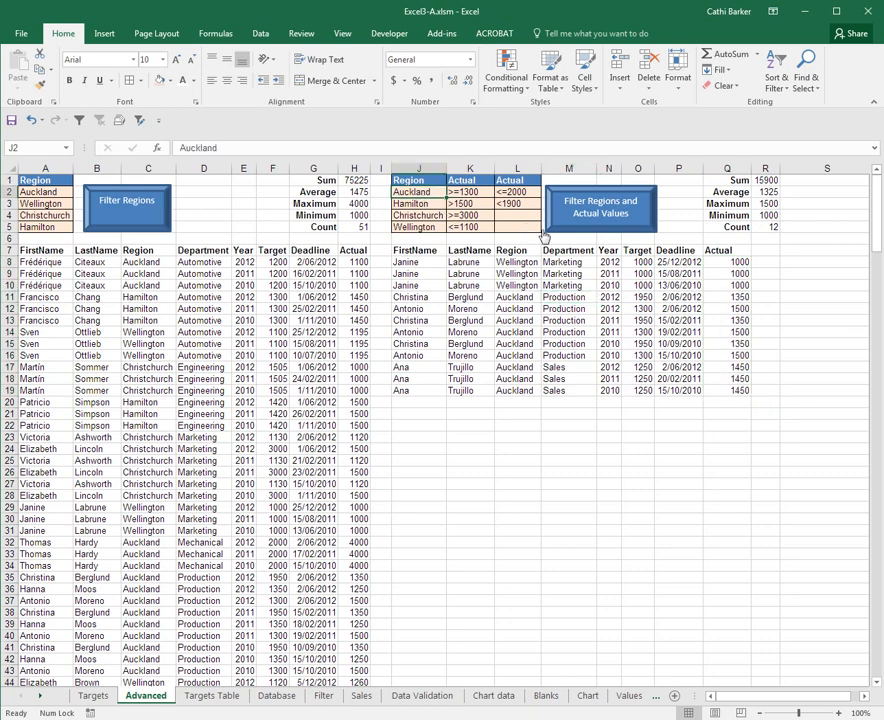
type("Tauranga")
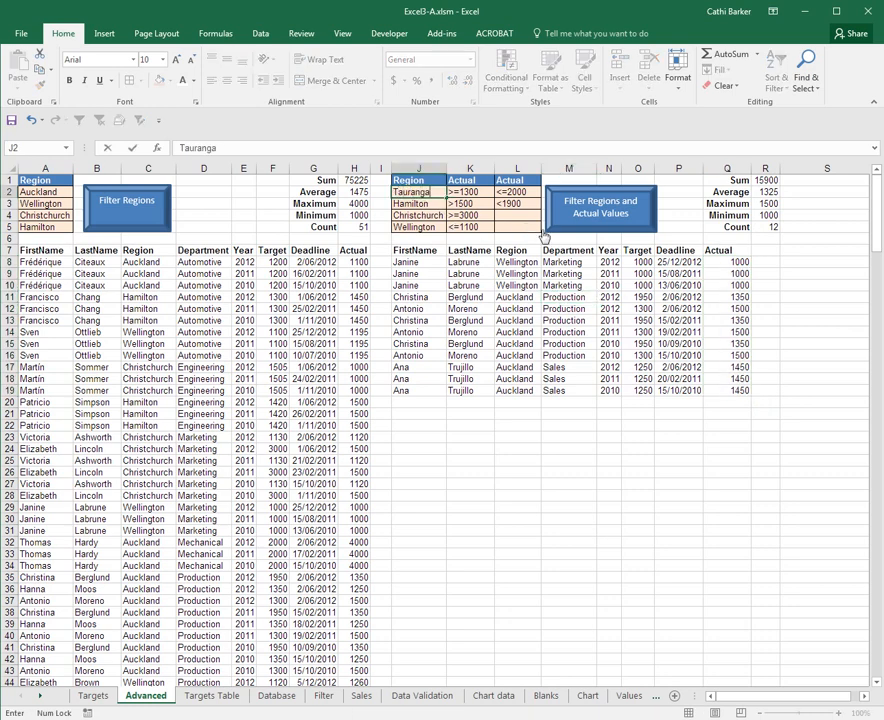
key("Return")
type("Taupo")
key("Return")
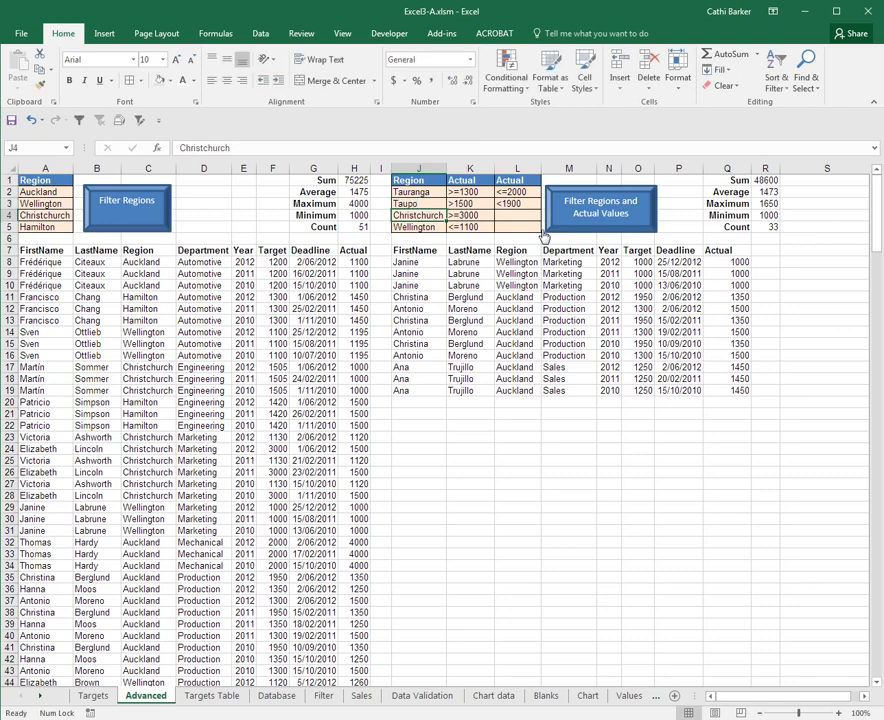
type("whaka")
key("BackSpace")
key("BackSpace")
key("BackSpace")
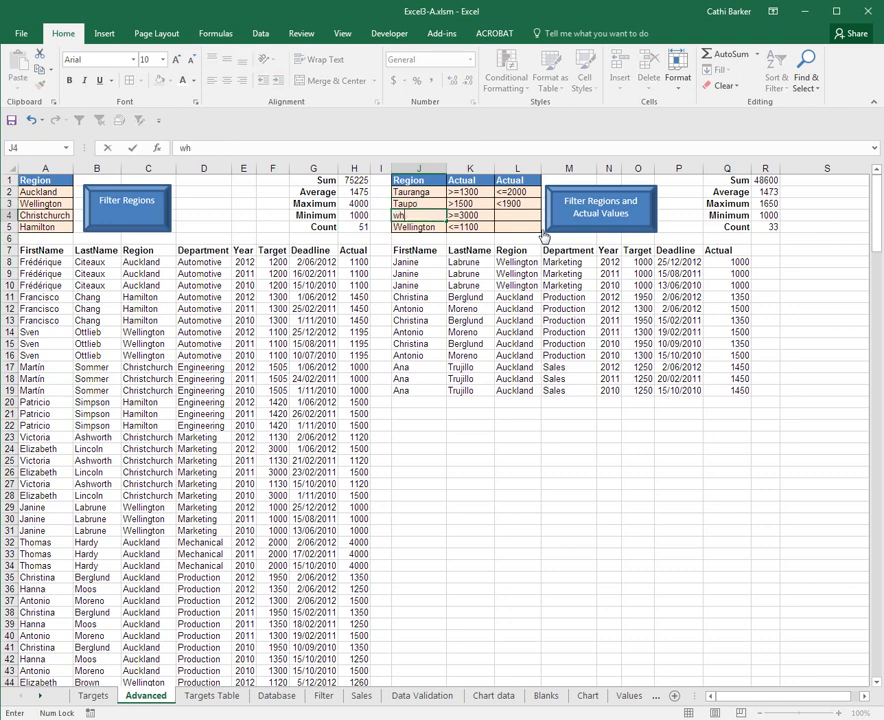
type("Whakatane")
key("Return")
type("Tokoroa")
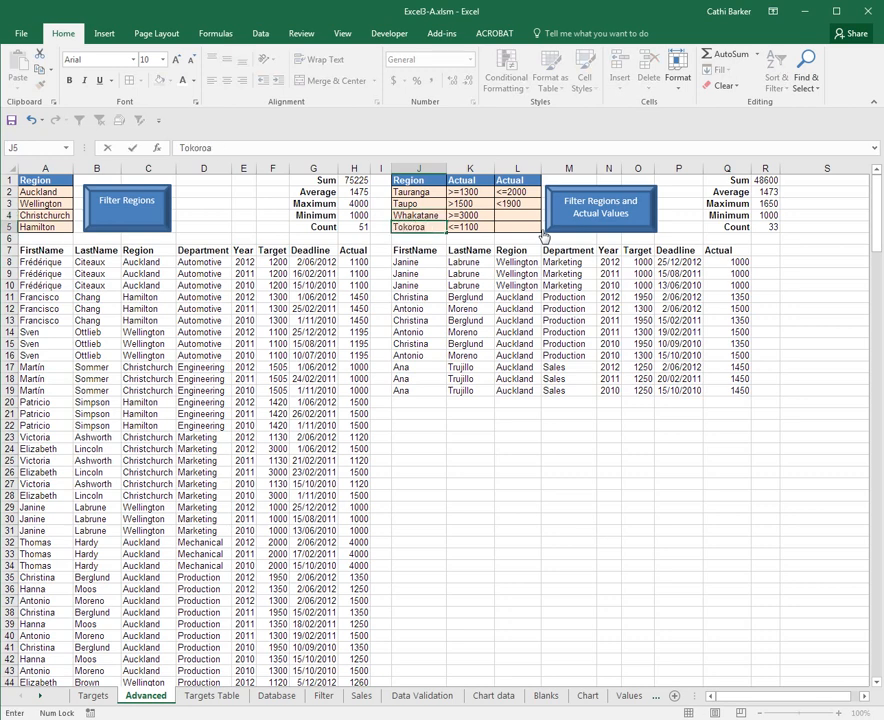
key("ctrl+Return")
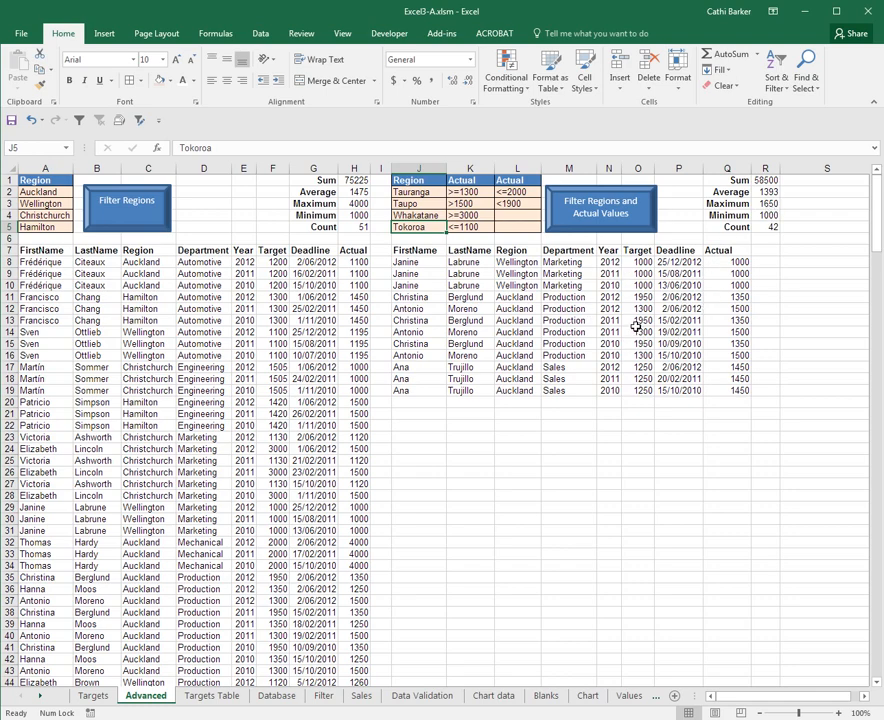
left_click(597, 214)
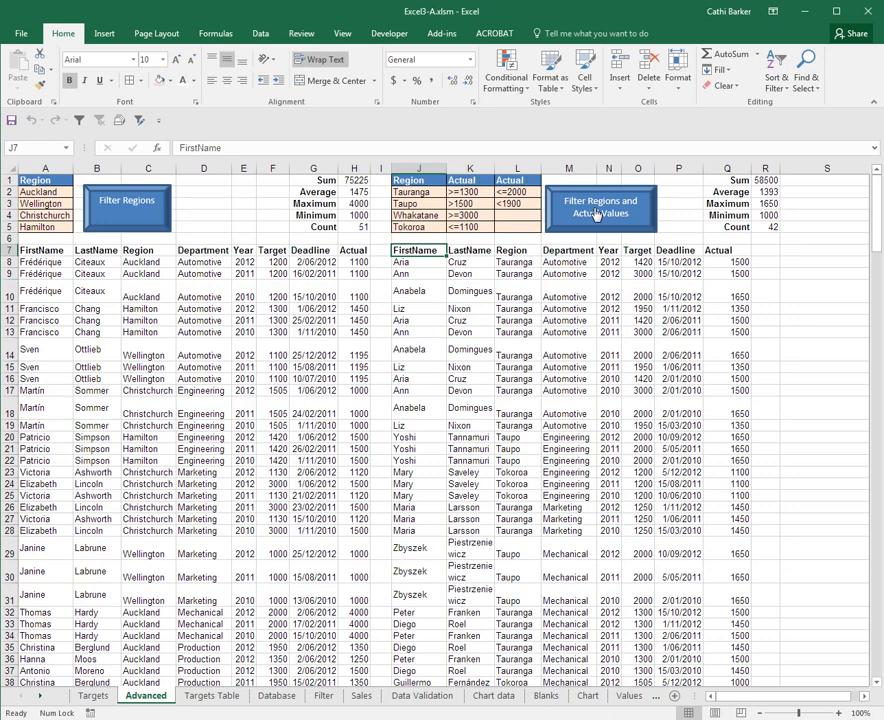
left_click(566, 273)
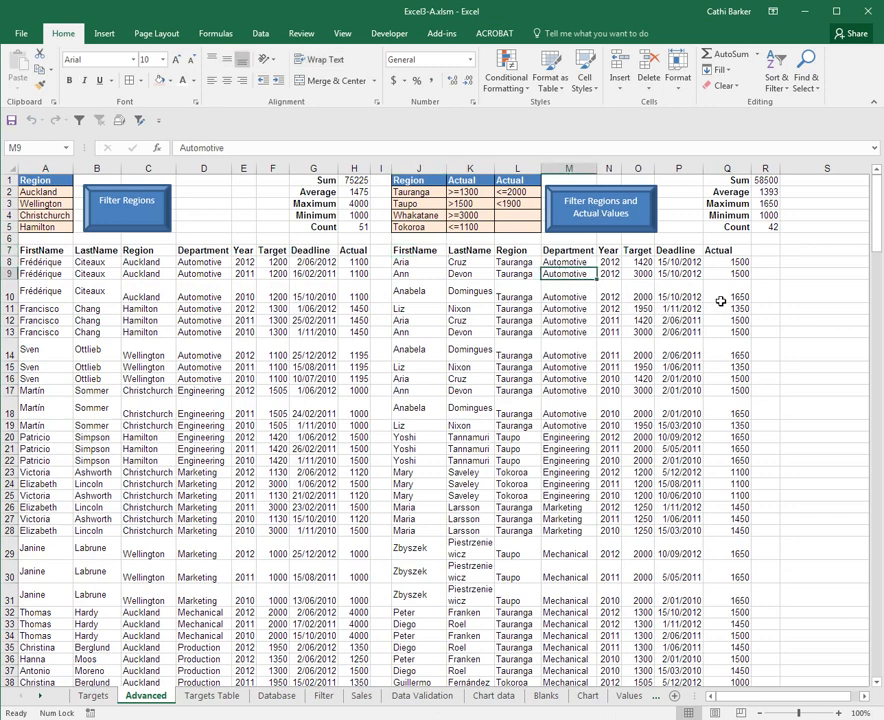
Select all Actual values of the refreshed list from Q8 downward to compare their statistics with R1:R5, and return to J2.
left_click(731, 261)
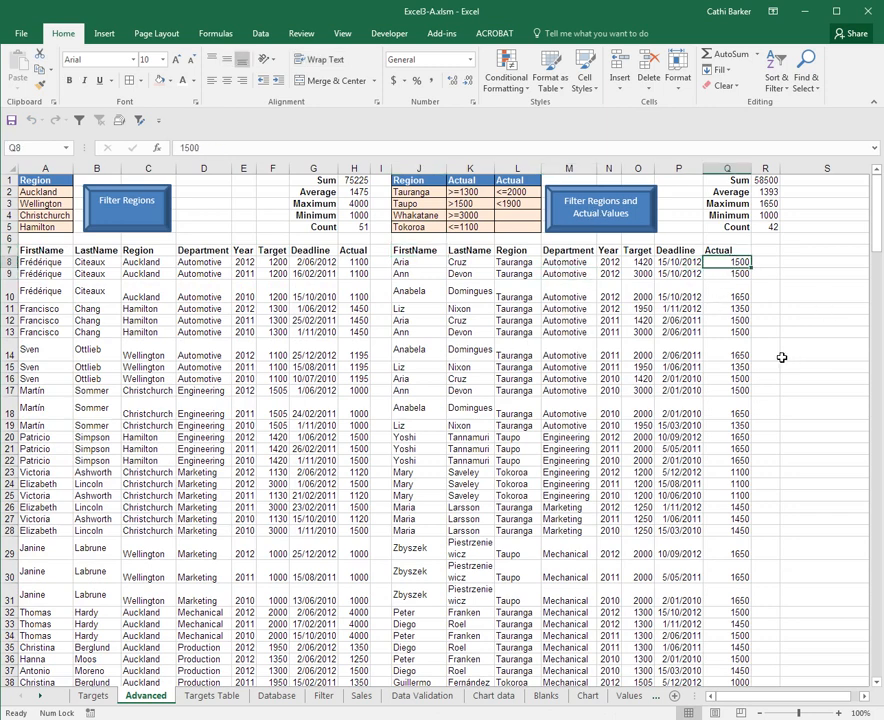
key("ctrl+shift+Down")
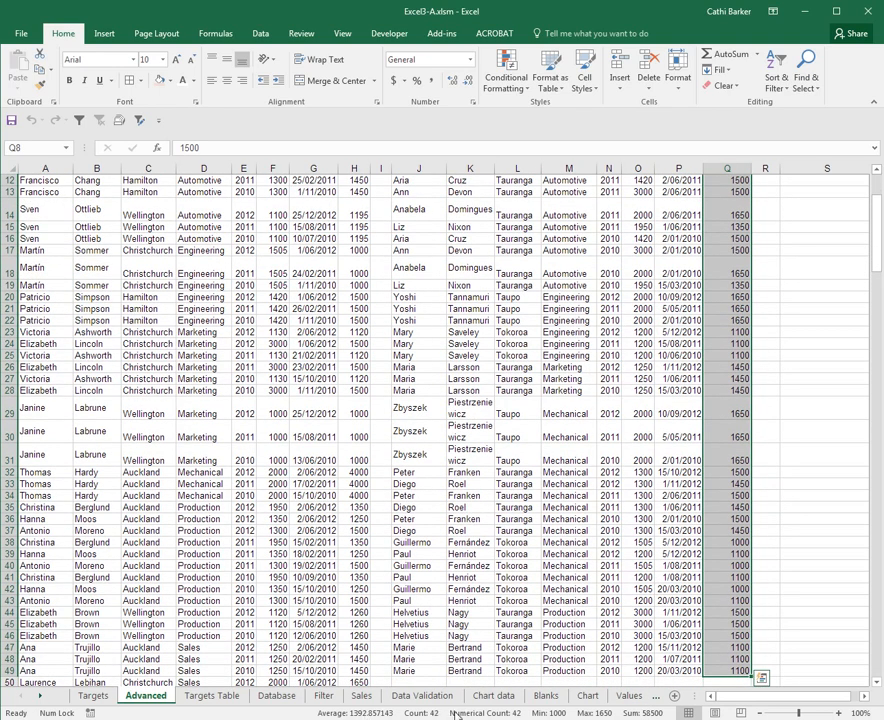
scroll(650, 634, "up", 4)
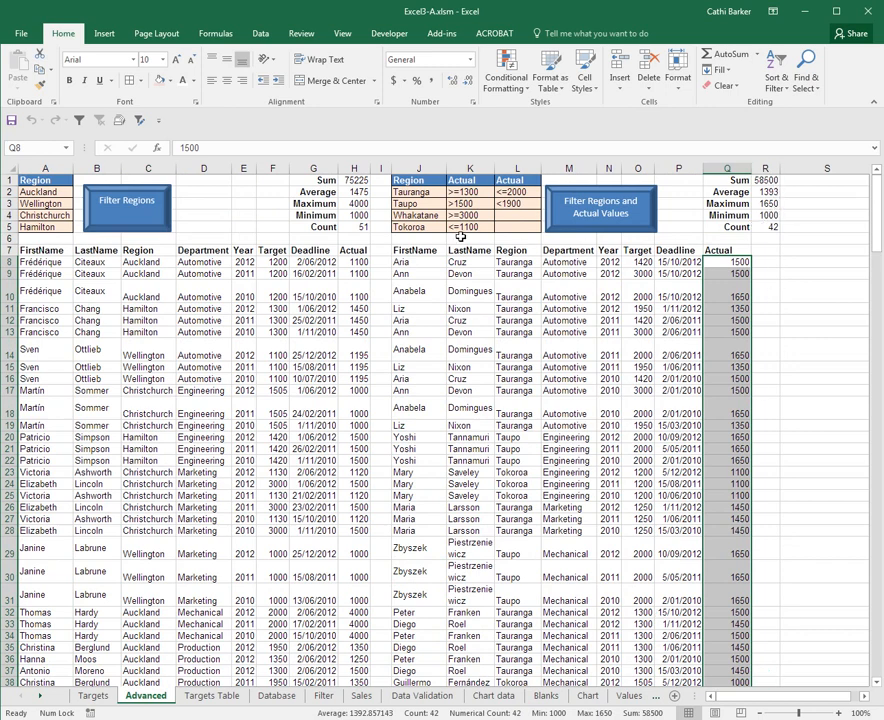
left_click(418, 191)
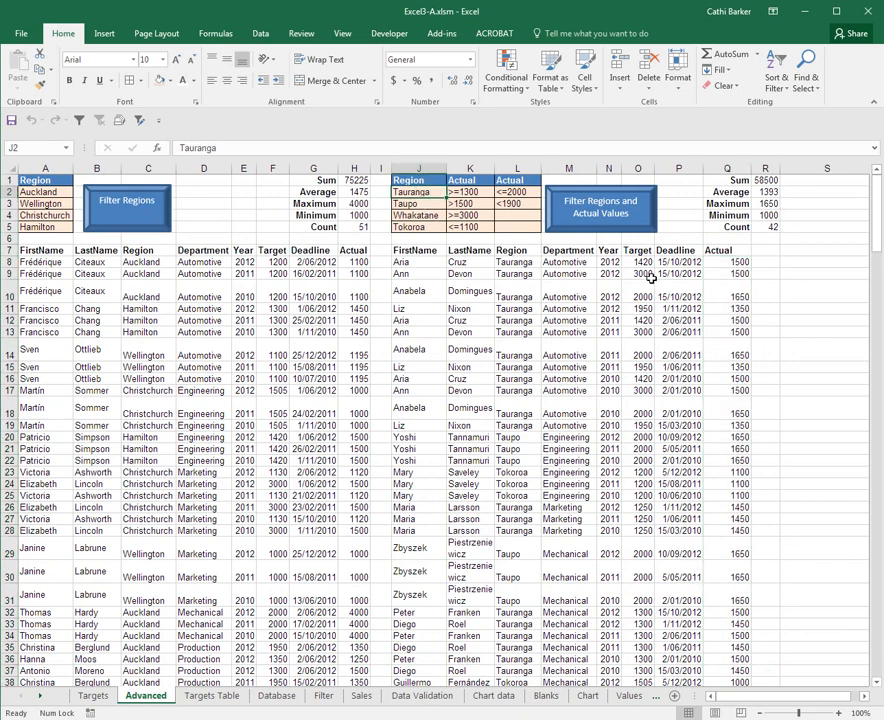